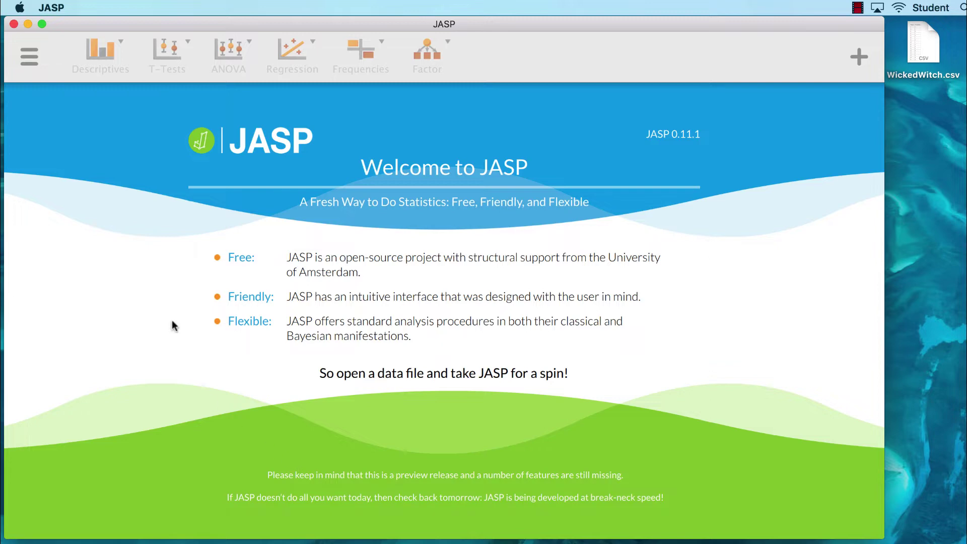
# Open the data file WickedWitch.csv from the Desktop folder.
pyautogui.click(29, 60)
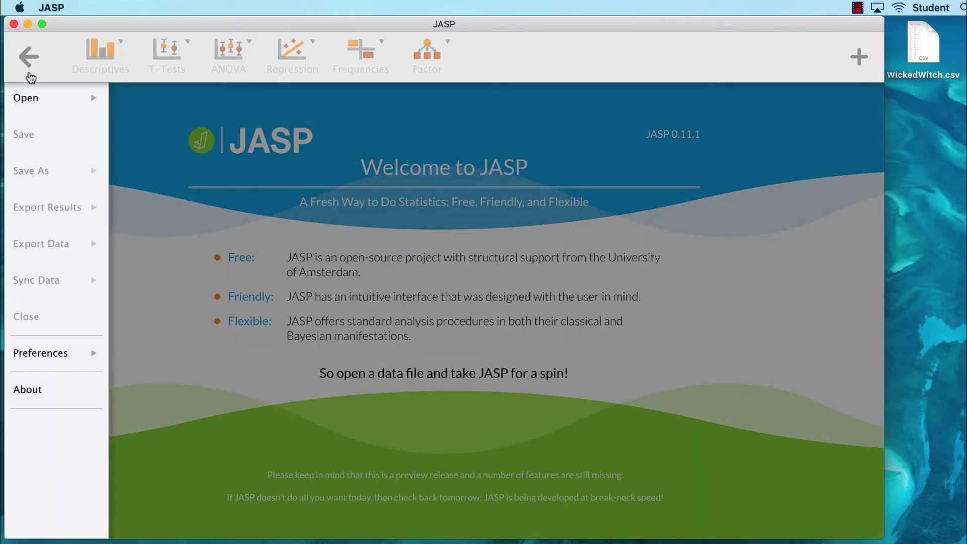
pyautogui.click(45, 102)
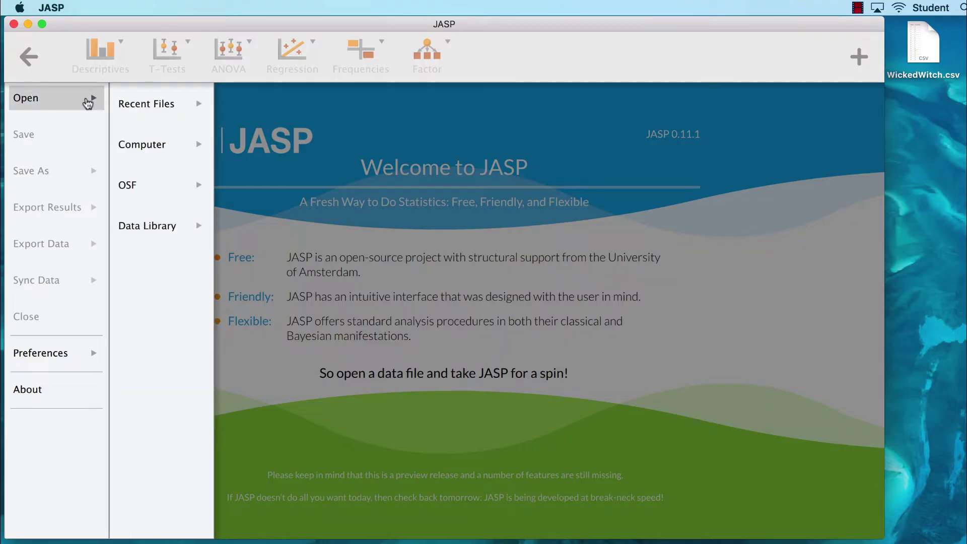
pyautogui.click(139, 145)
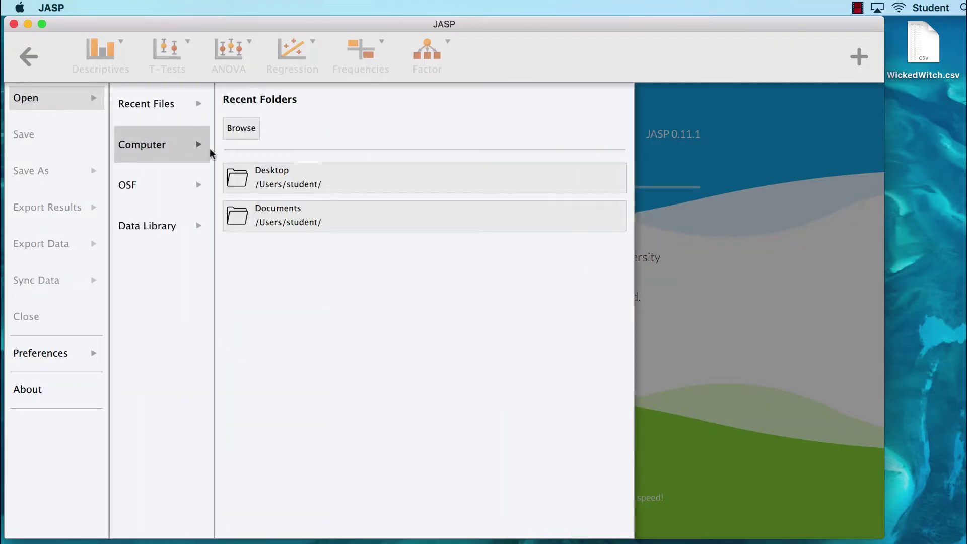
pyautogui.click(332, 184)
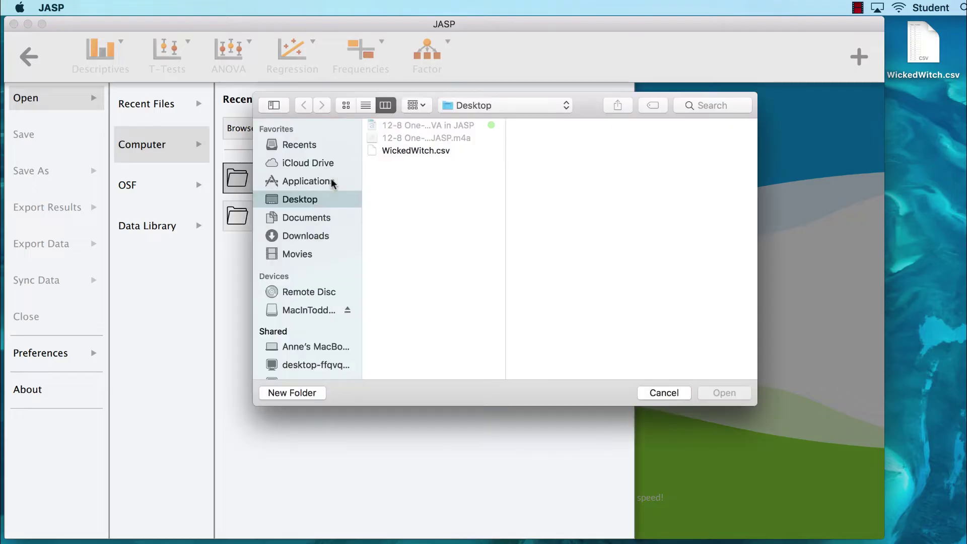
pyautogui.click(407, 151)
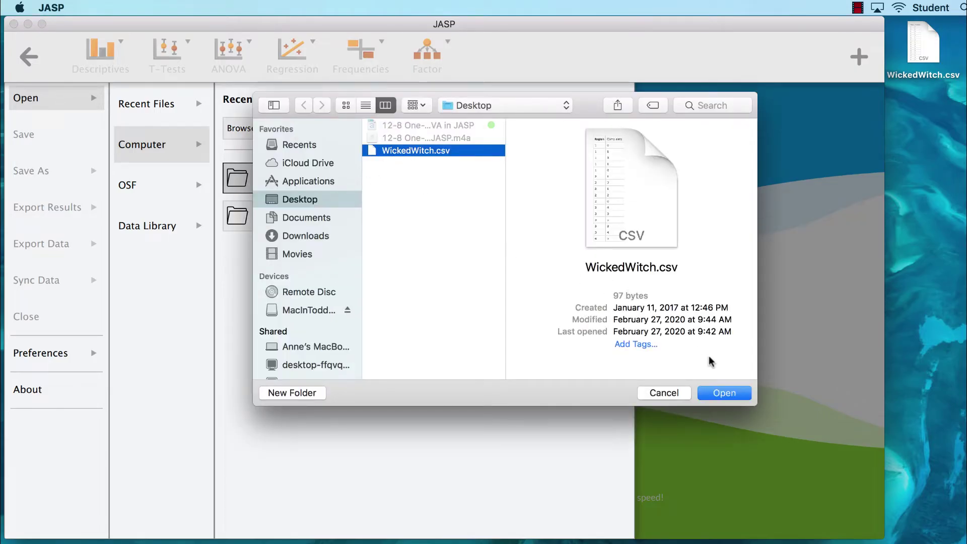
pyautogui.click(726, 393)
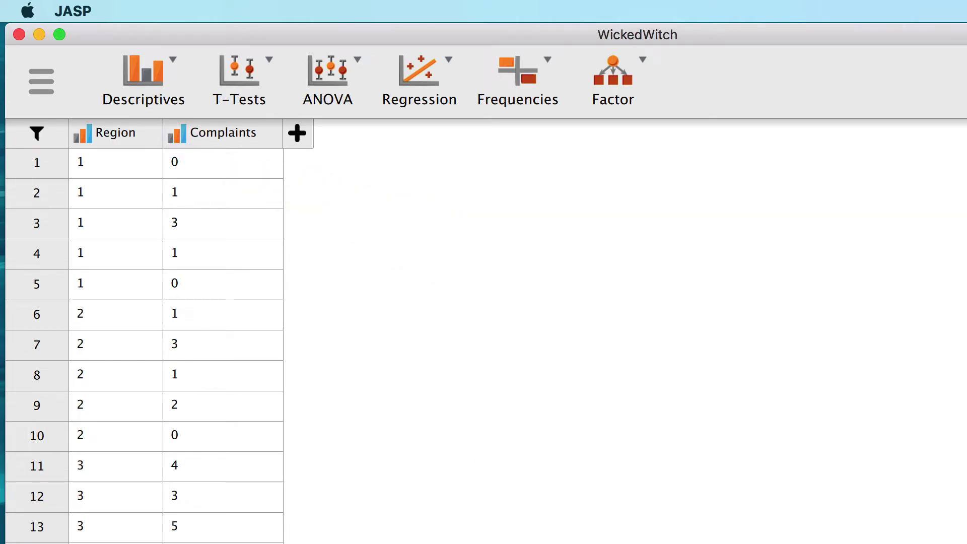
# Set the Region variable's measurement level to Nominal and open its value labels.
pyautogui.click(85, 144)
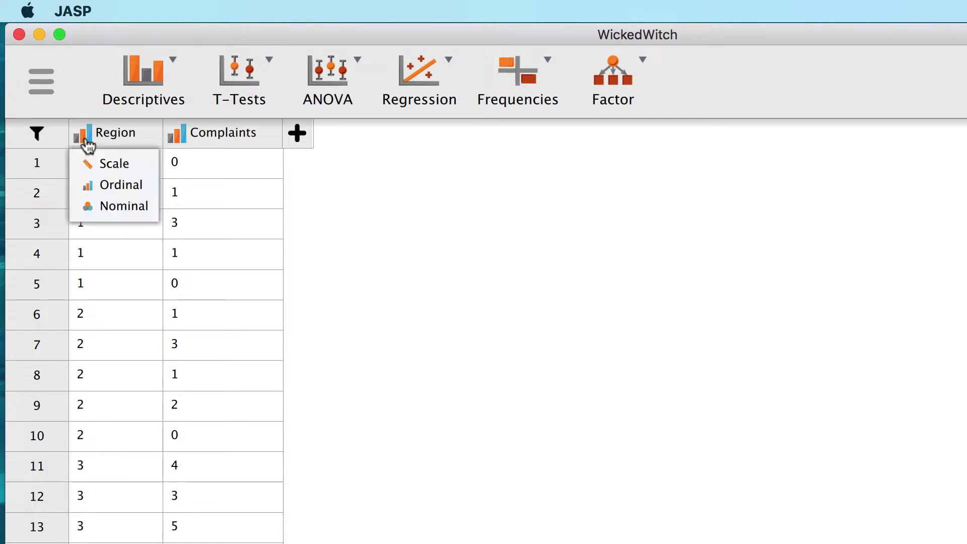
pyautogui.click(127, 206)
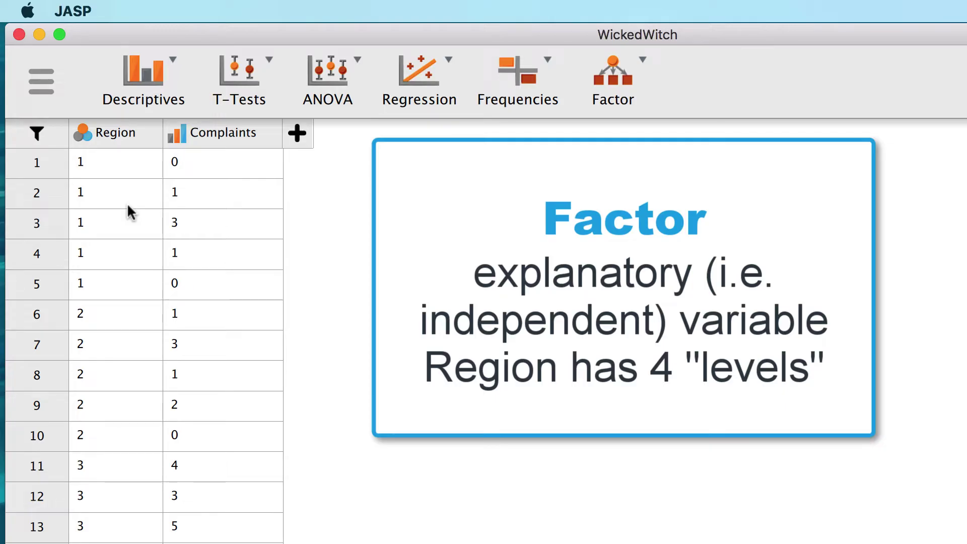
pyautogui.click(130, 134)
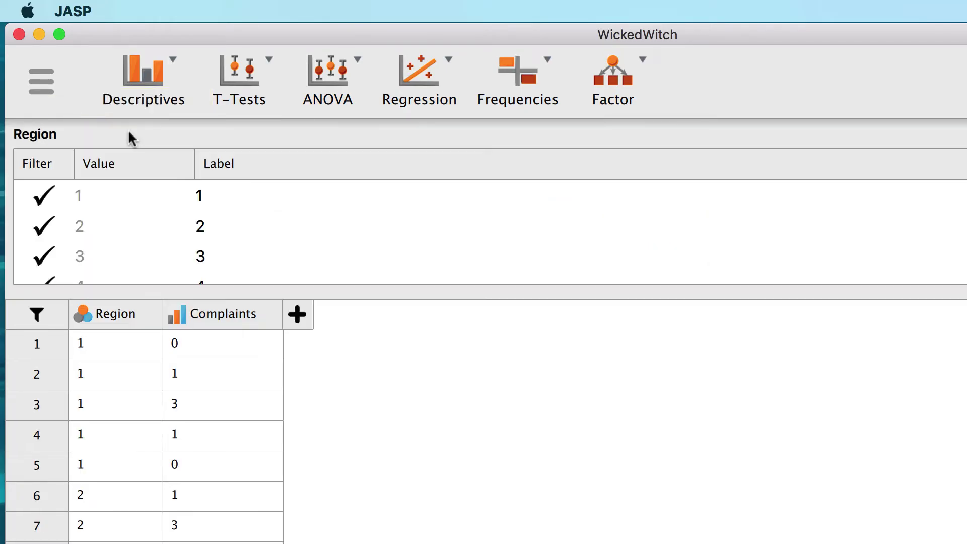
# Label Region value 1 as North and value 2 as South.
pyautogui.click(206, 196)
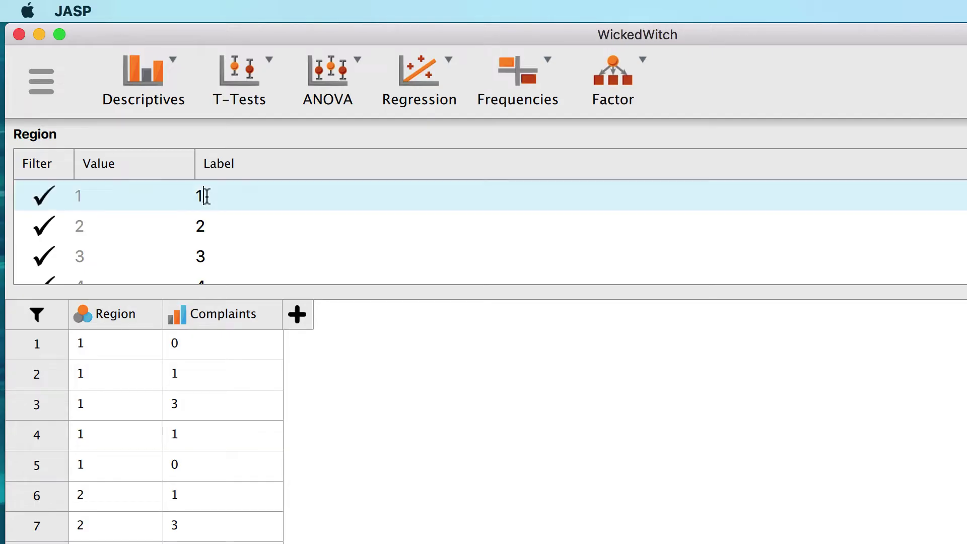
pyautogui.press('BackSpace')
pyautogui.write('North')
pyautogui.click(221, 228)
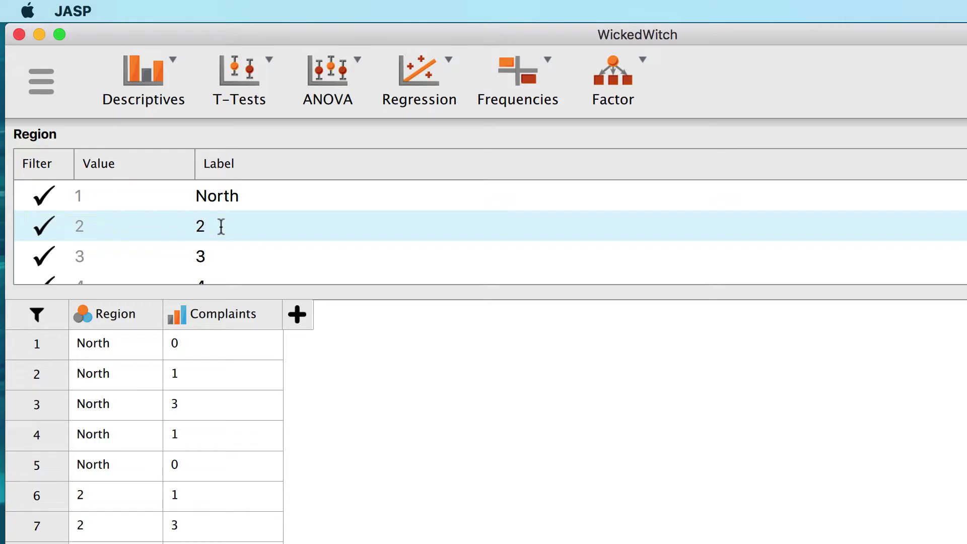
pyautogui.press('BackSpace')
pyautogui.write('South')
# Label Region value 3 as East and value 4 as West, and check the labels in the data.
pyautogui.click(217, 256)
pyautogui.press('BackSpace')
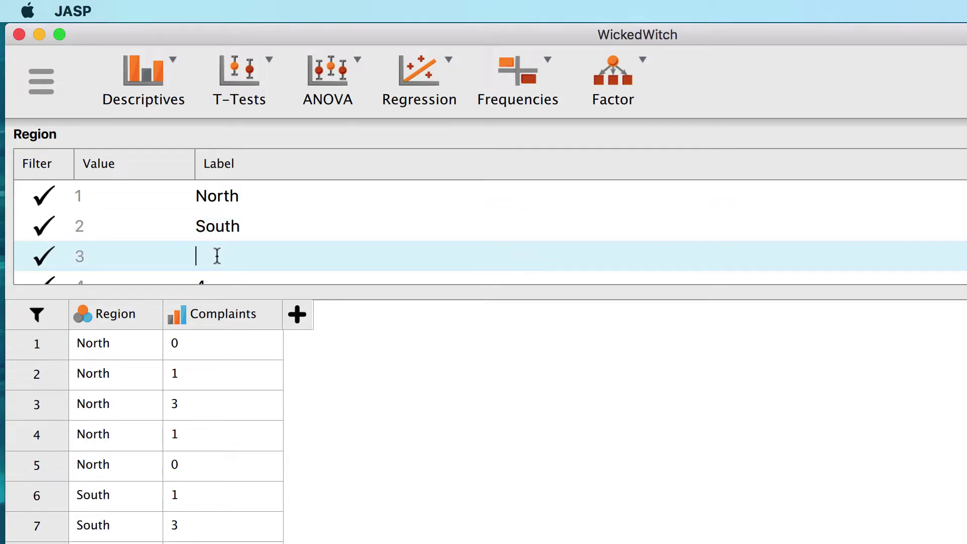
pyautogui.write('East')
pyautogui.scroll(-1, 227, 275)
pyautogui.click(227, 276)
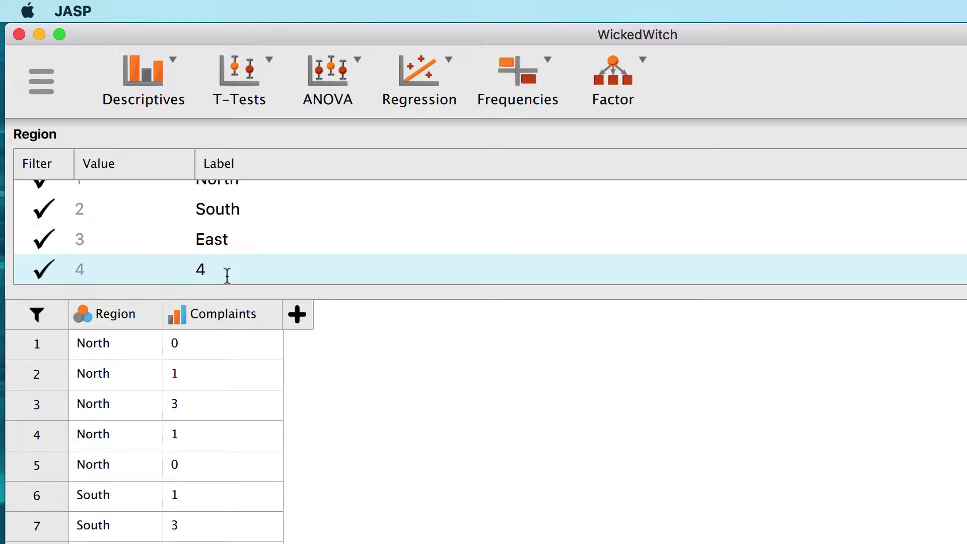
pyautogui.press('BackSpace')
pyautogui.write('West')
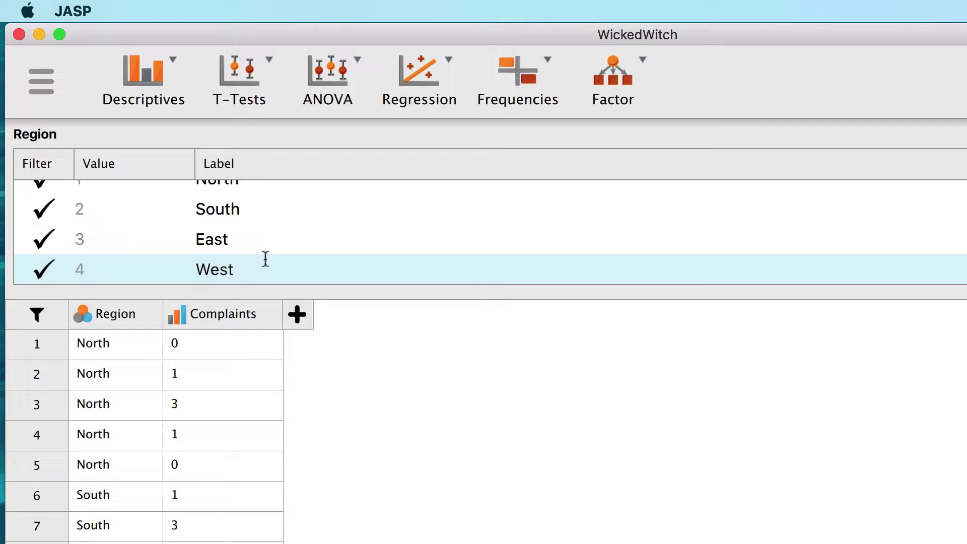
pyautogui.click(274, 242)
pyautogui.scroll(-5, 322, 519)
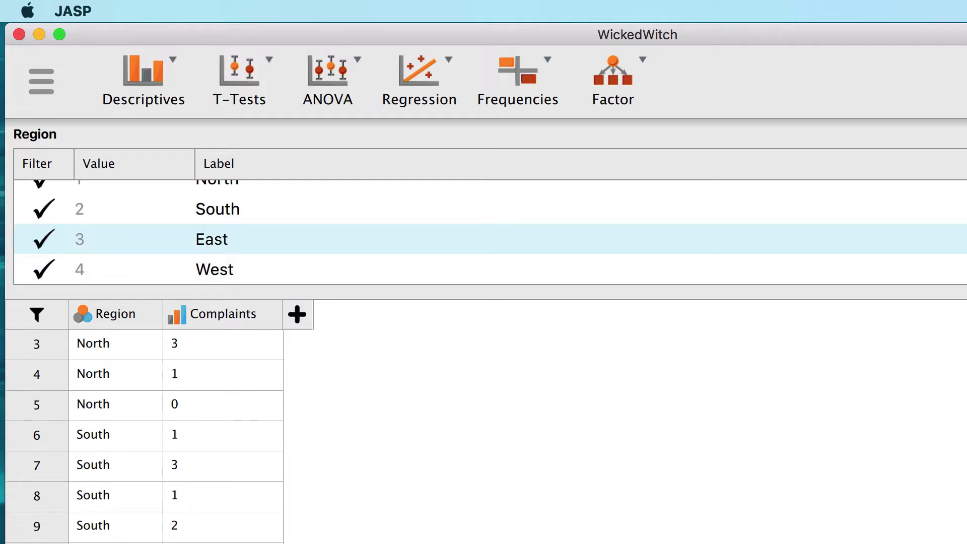
pyautogui.scroll(5, 343, 542)
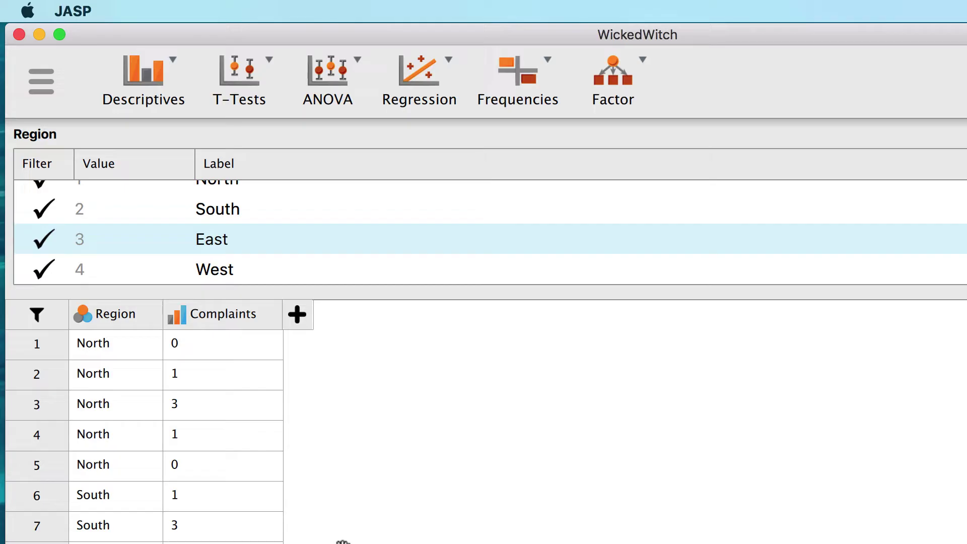
# Set the Complaints variable's measurement level to Scale.
pyautogui.click(176, 322)
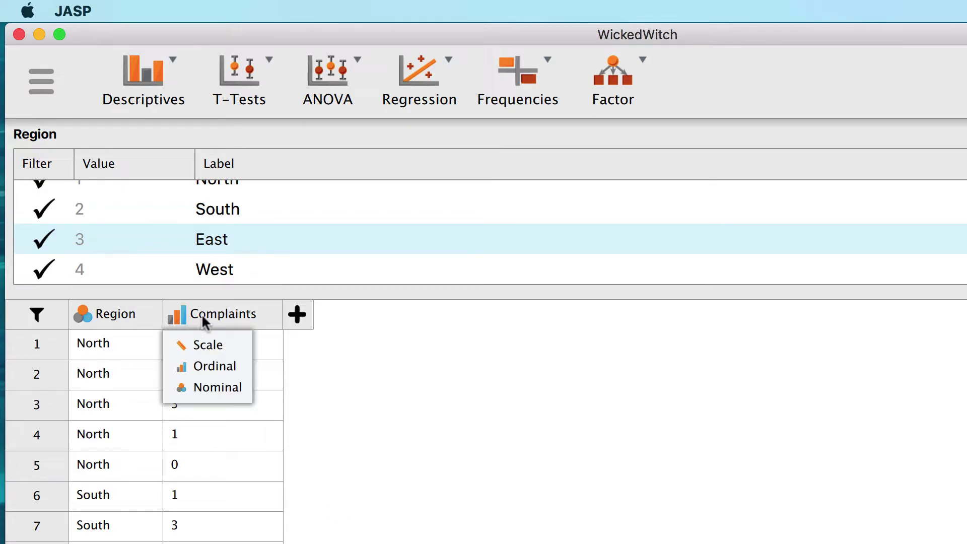
pyautogui.click(230, 346)
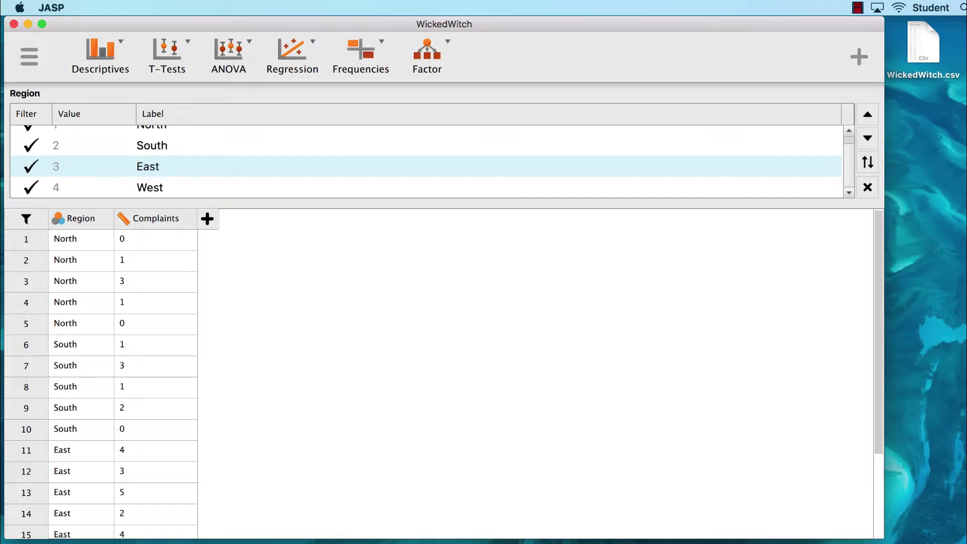
# Run a classical ANOVA with Complaints as the dependent variable and Region as the fixed factor.
pyautogui.click(250, 59)
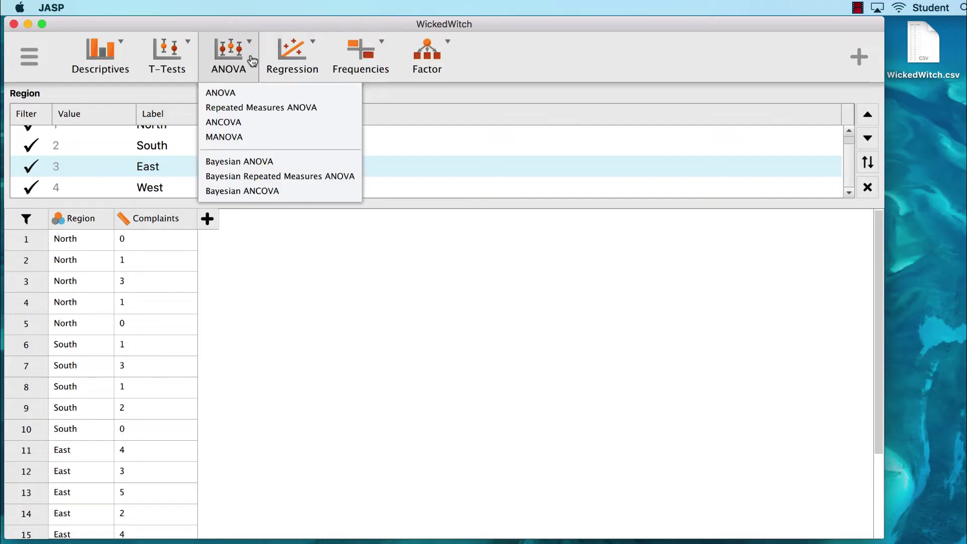
pyautogui.click(253, 93)
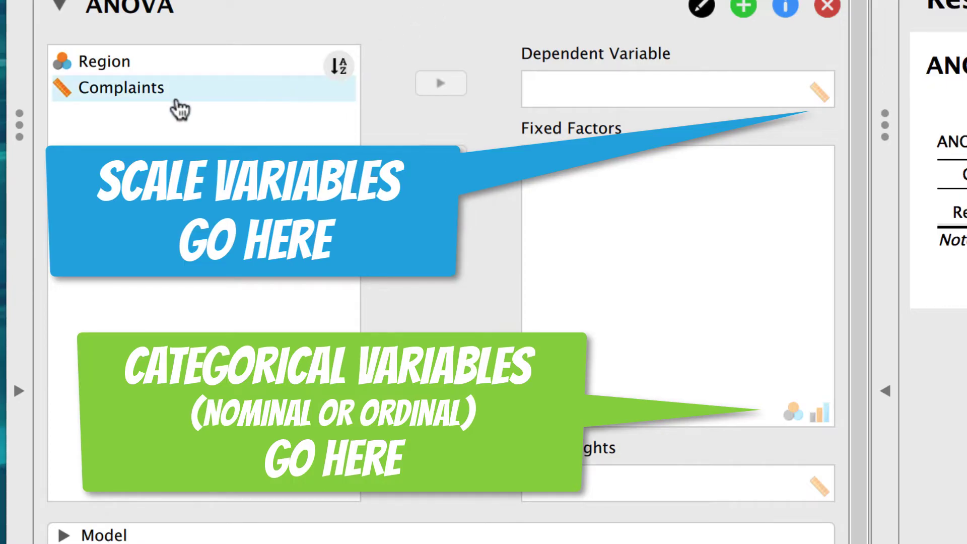
pyautogui.click(149, 98)
pyautogui.click(440, 84)
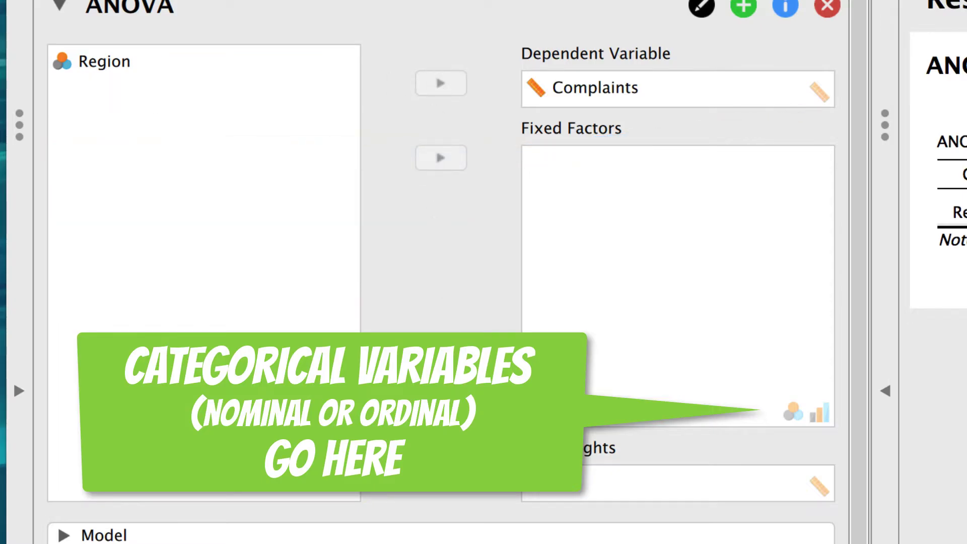
pyautogui.click(186, 63)
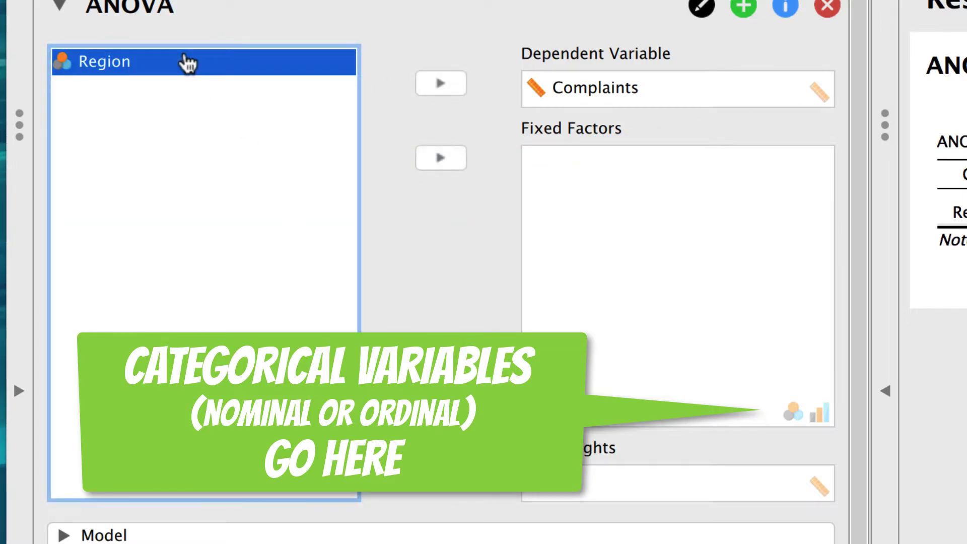
pyautogui.click(440, 160)
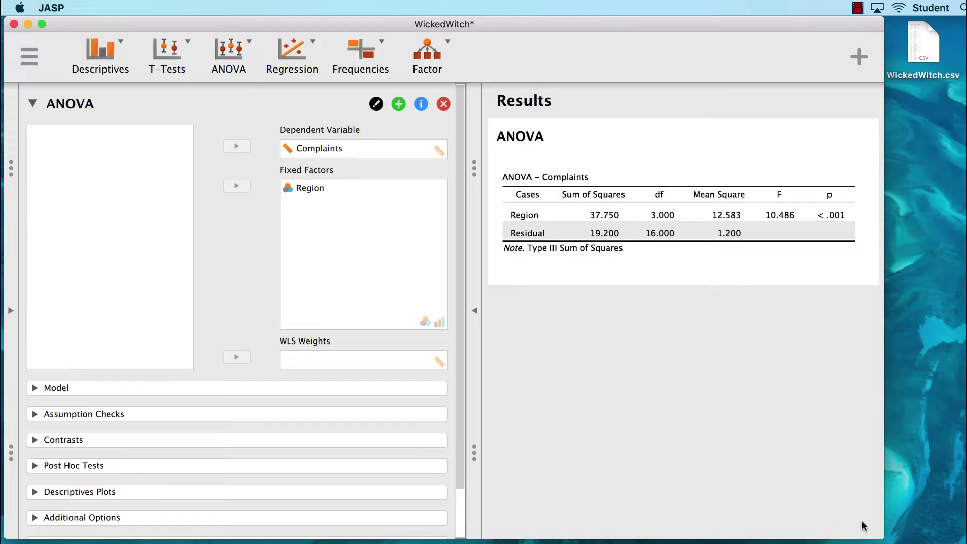
# Widen the program window and add homogeneity tests to the ANOVA's assumption checks.
pyautogui.moveTo(883, 536); pyautogui.dragTo(960, 537)
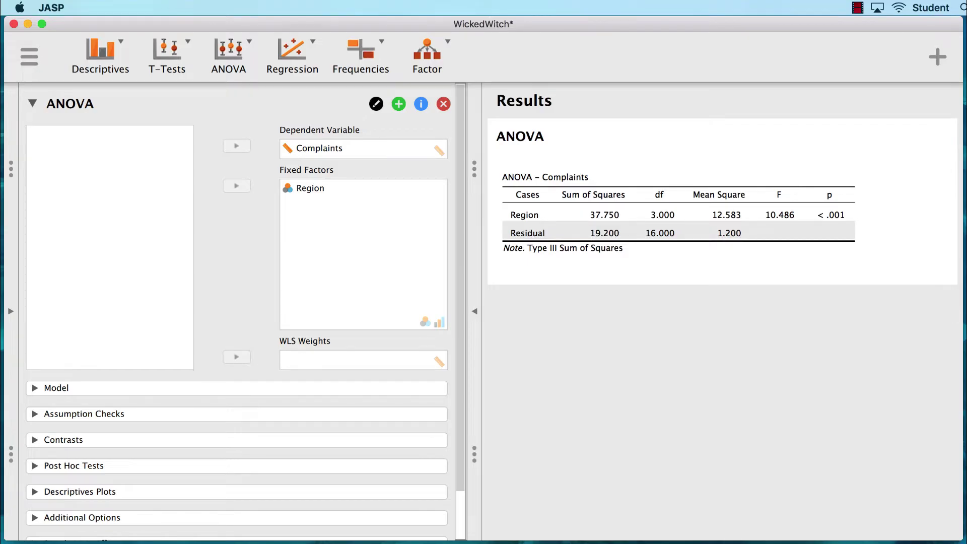
pyautogui.click(34, 415)
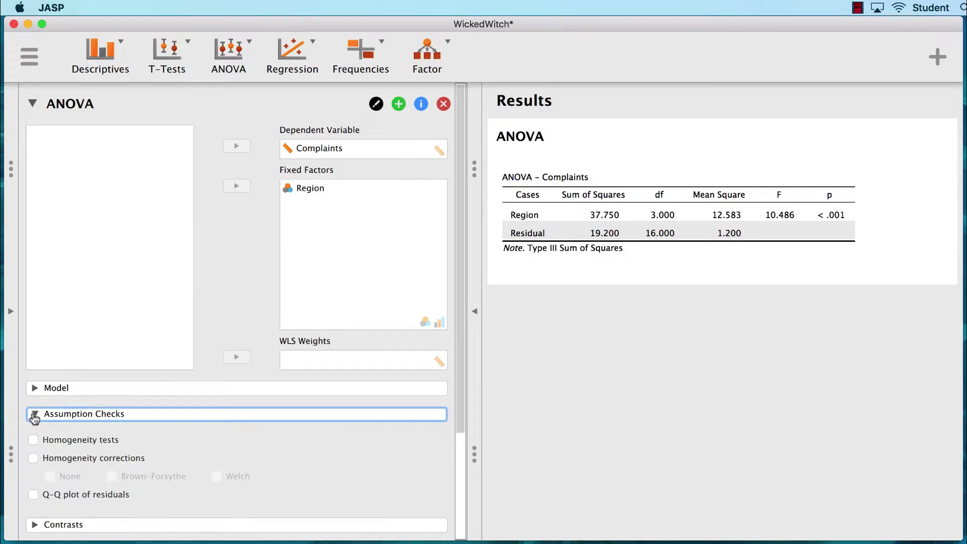
pyautogui.scroll(-4, 151, 418)
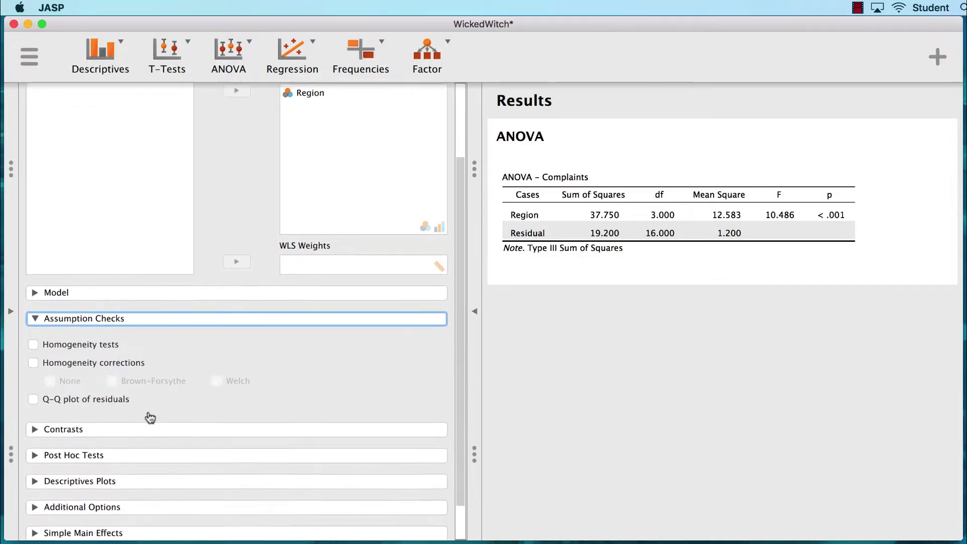
pyautogui.scroll(-2, 150, 418)
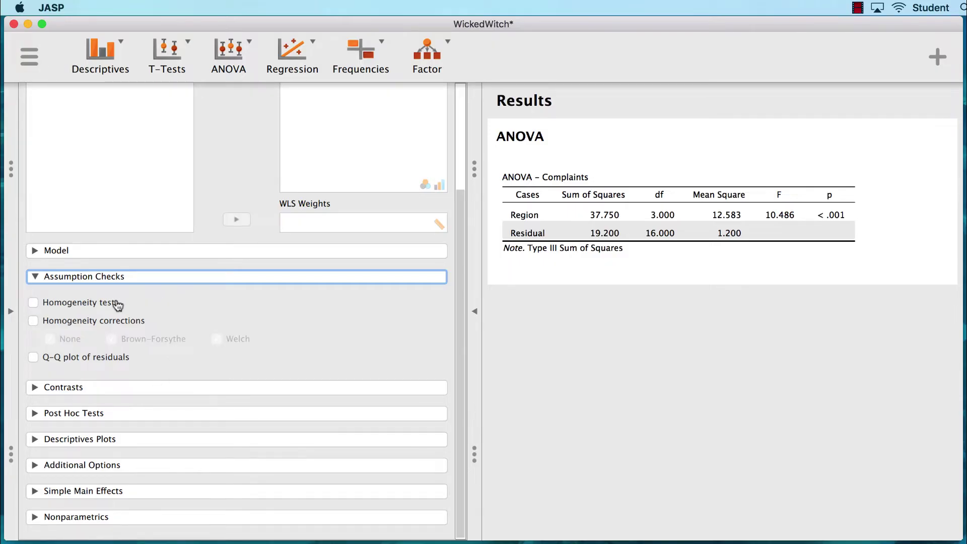
pyautogui.scroll(1, 121, 305)
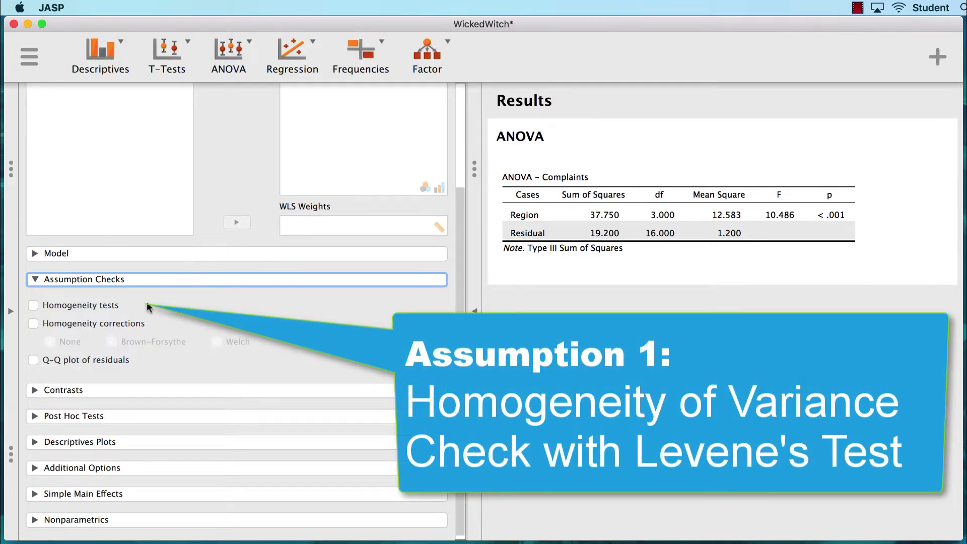
pyautogui.click(108, 308)
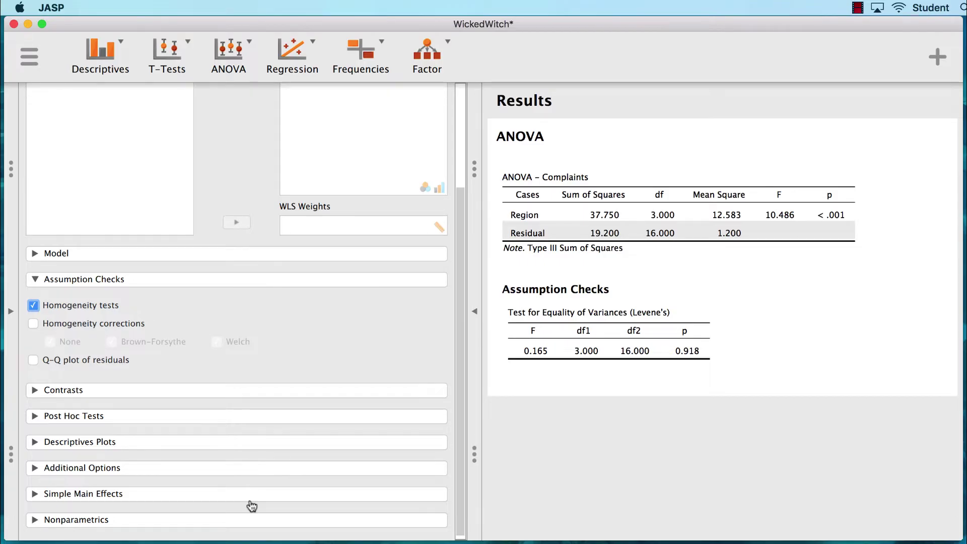
# Try the homogeneity corrections None, Brown-Forsythe and Welch for the ANOVA.
pyautogui.click(86, 328)
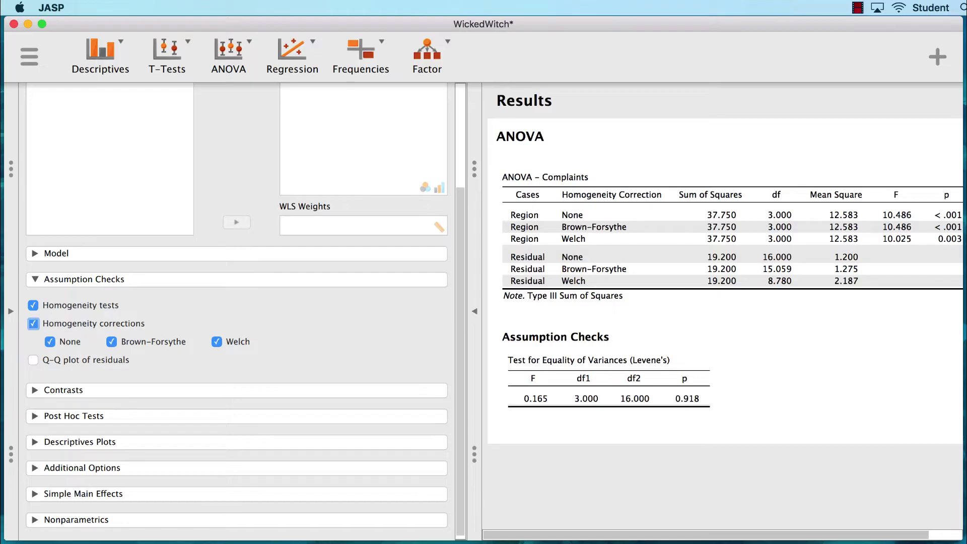
pyautogui.click(118, 418)
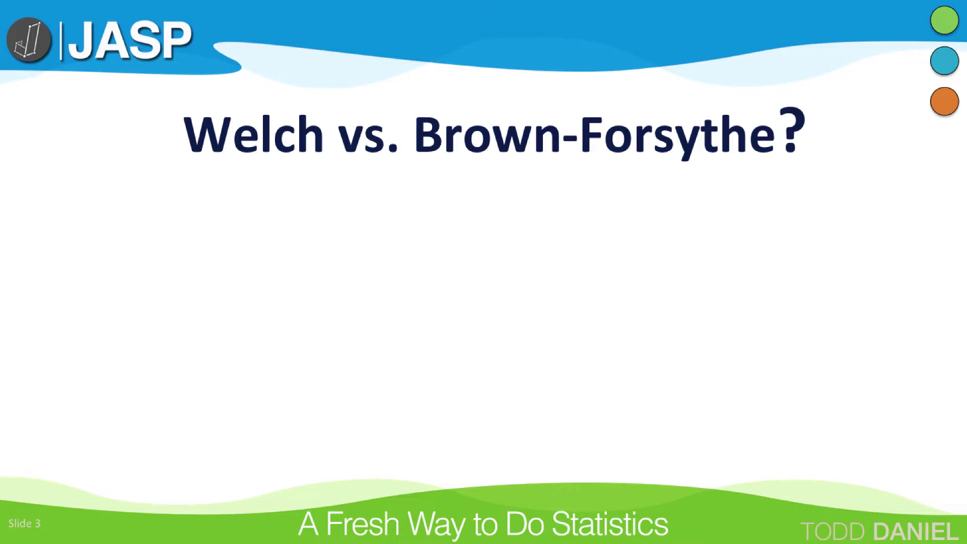
pyautogui.press('Right')
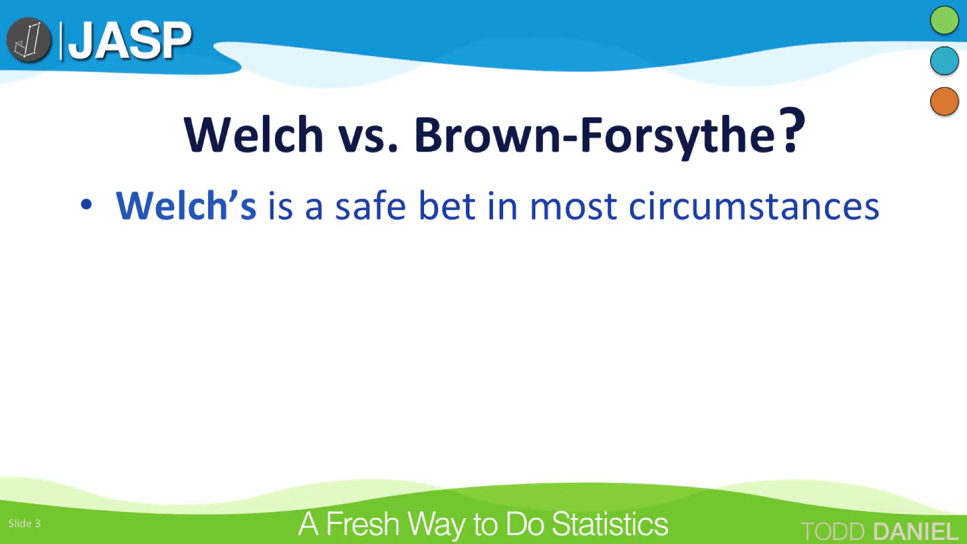
pyautogui.press('Right')
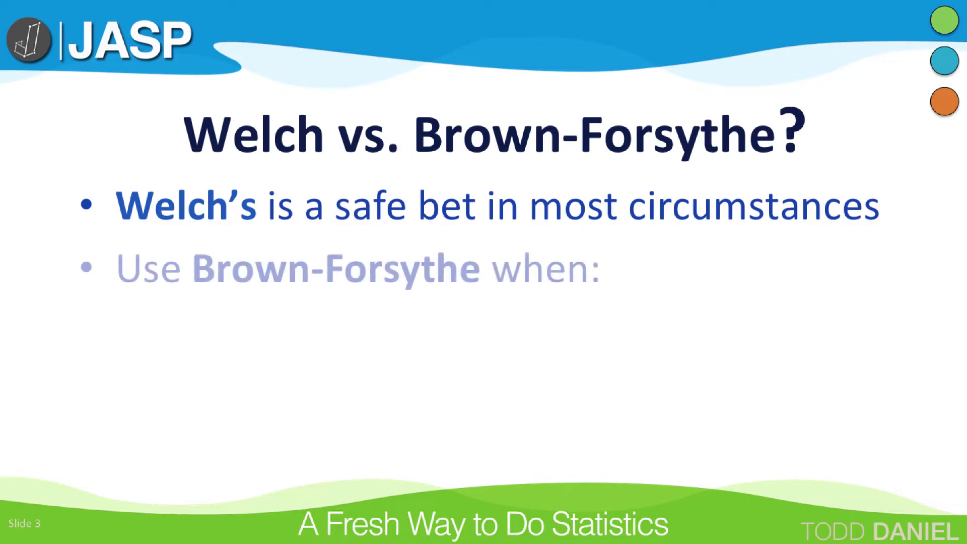
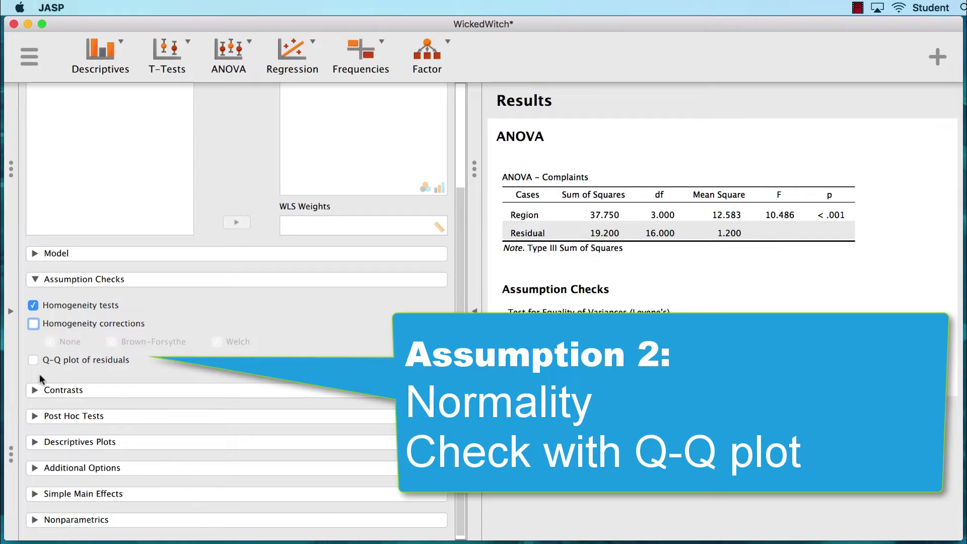
# Add a Q-Q plot of residuals to the ANOVA's assumption checks.
pyautogui.click(34, 359)
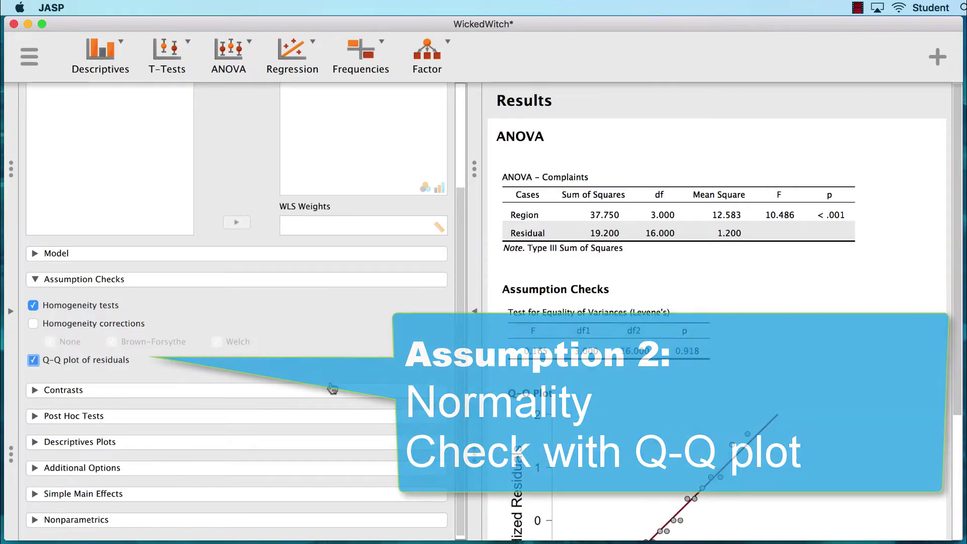
# Examine the Q-Q plot of residuals and remove it from the ANOVA's assumption checks.
pyautogui.scroll(-2, 665, 458)
pyautogui.scroll(-5, 665, 459)
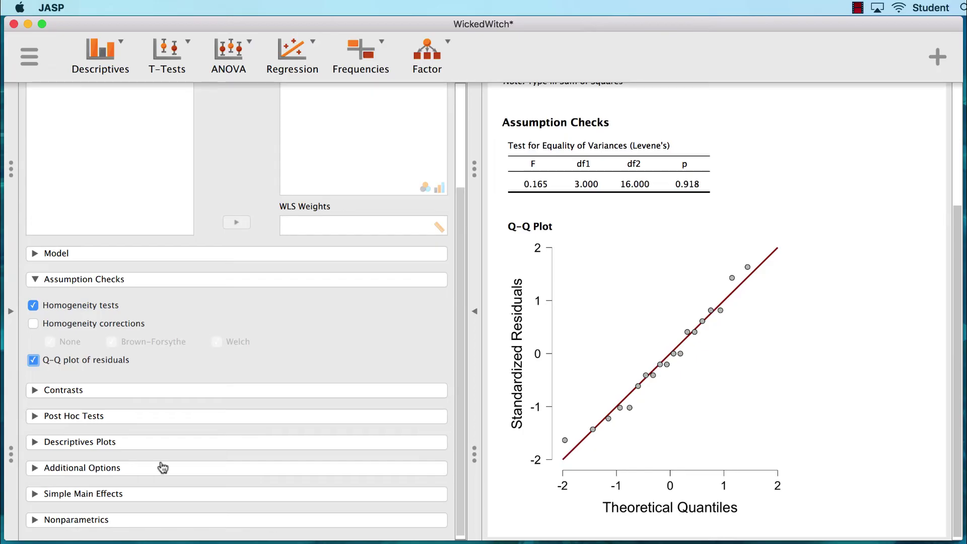
pyautogui.click(34, 360)
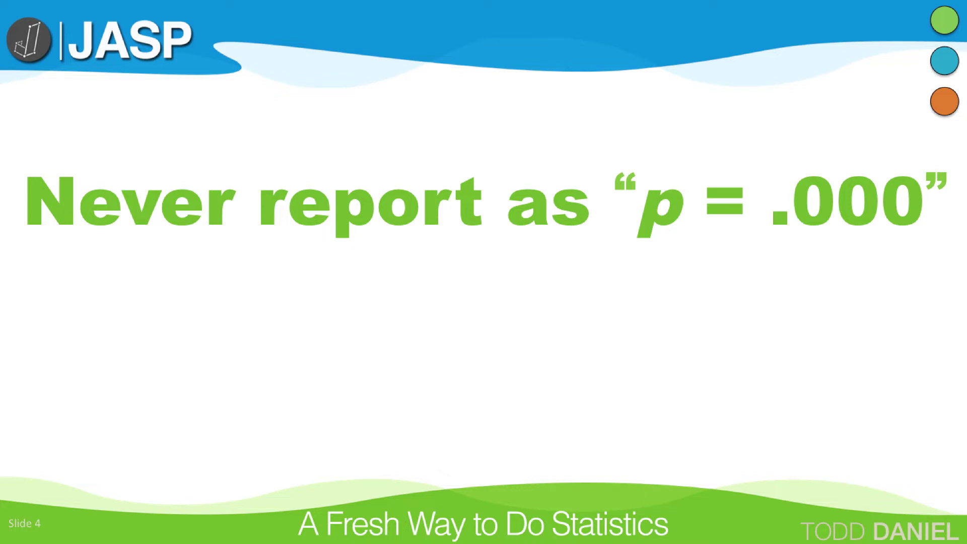
pyautogui.press('Right')
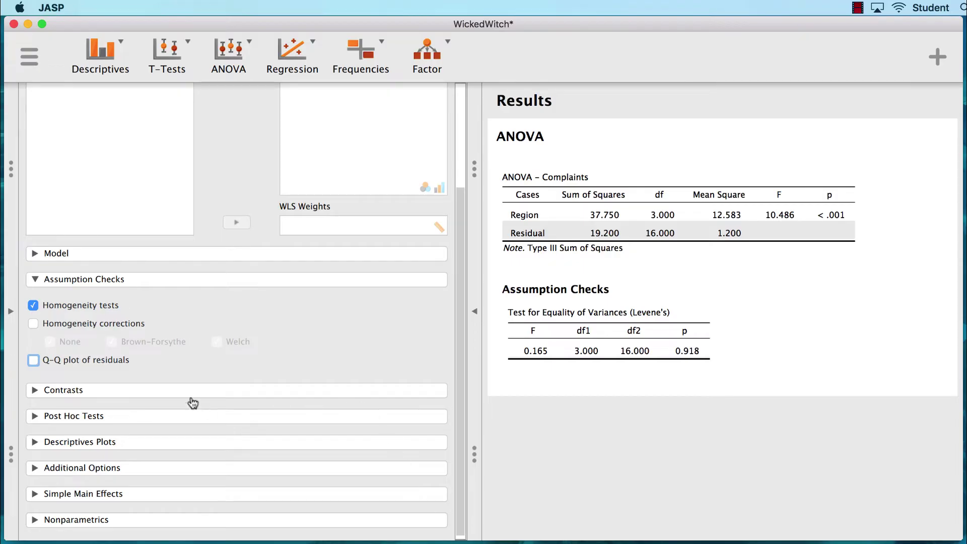
# Add post hoc tests for Region with the standard Tukey correction and 95% confidence intervals.
pyautogui.click(35, 416)
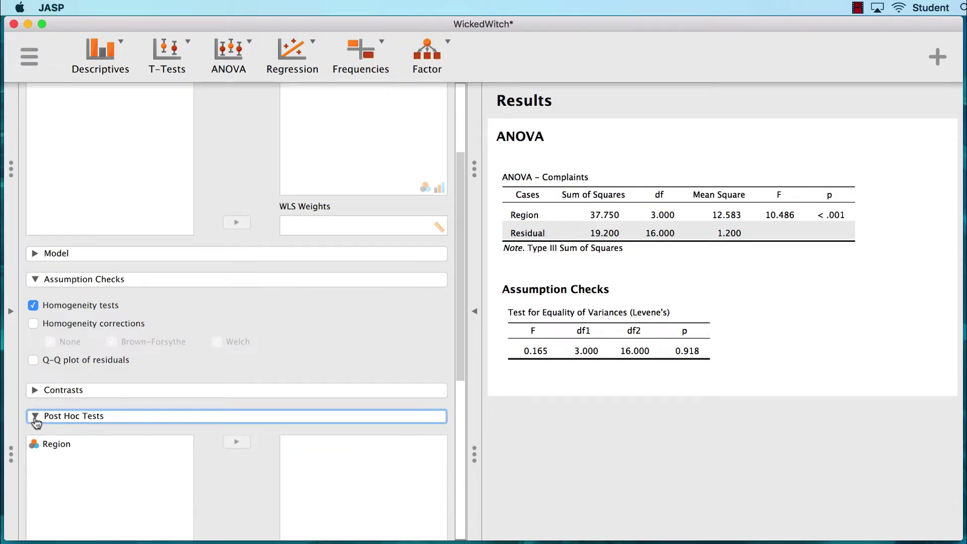
pyautogui.click(110, 417)
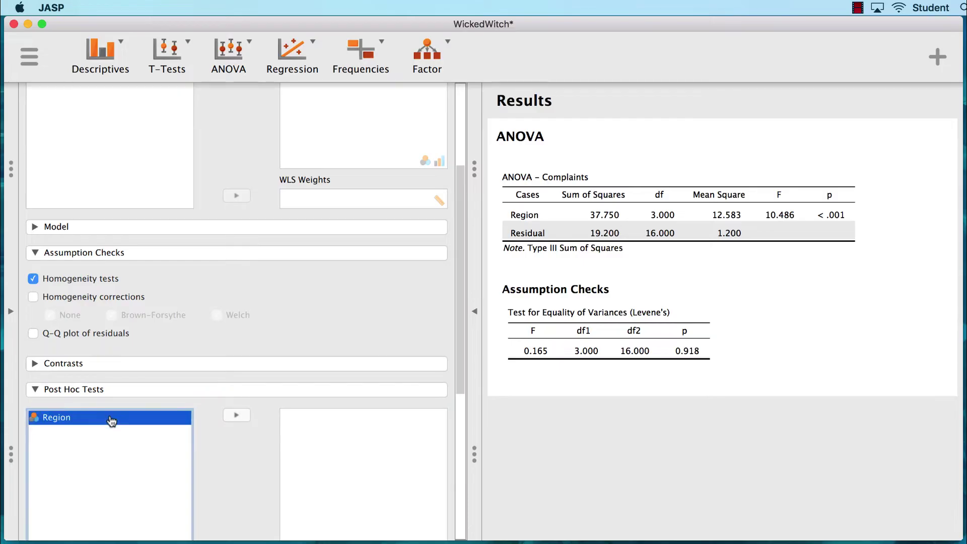
pyautogui.click(235, 420)
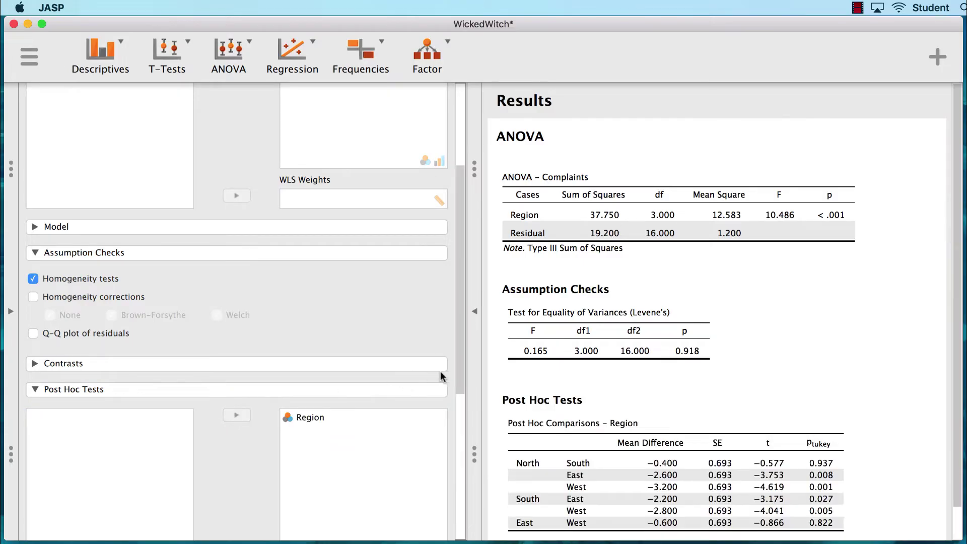
pyautogui.moveTo(460, 378); pyautogui.dragTo(465, 514)
pyautogui.scroll(-2, 601, 434)
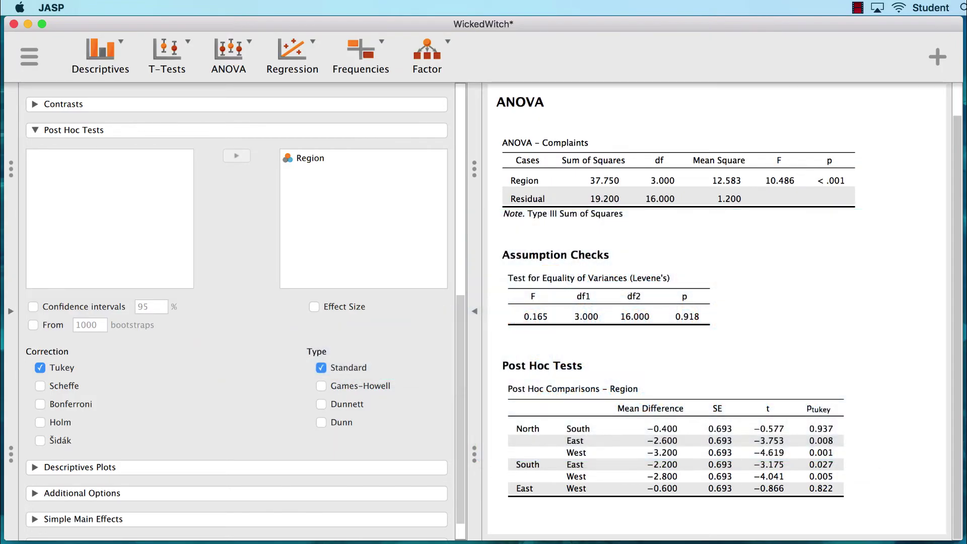
pyautogui.click(33, 308)
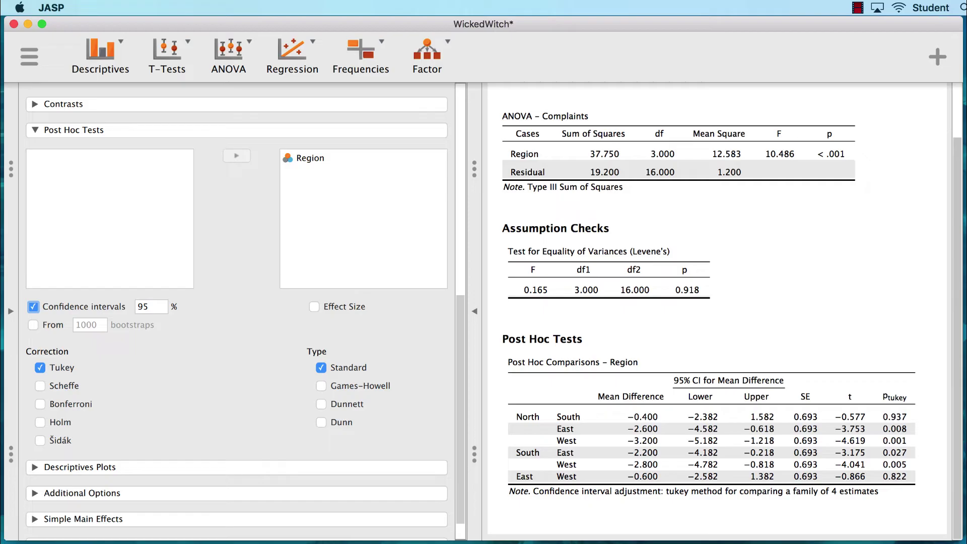
# Add a descriptives plot with Region on the horizontal axis and 95% confidence interval error bars, and widen the plot.
pyautogui.click(35, 469)
pyautogui.moveTo(460, 388); pyautogui.dragTo(460, 496)
pyautogui.click(154, 292)
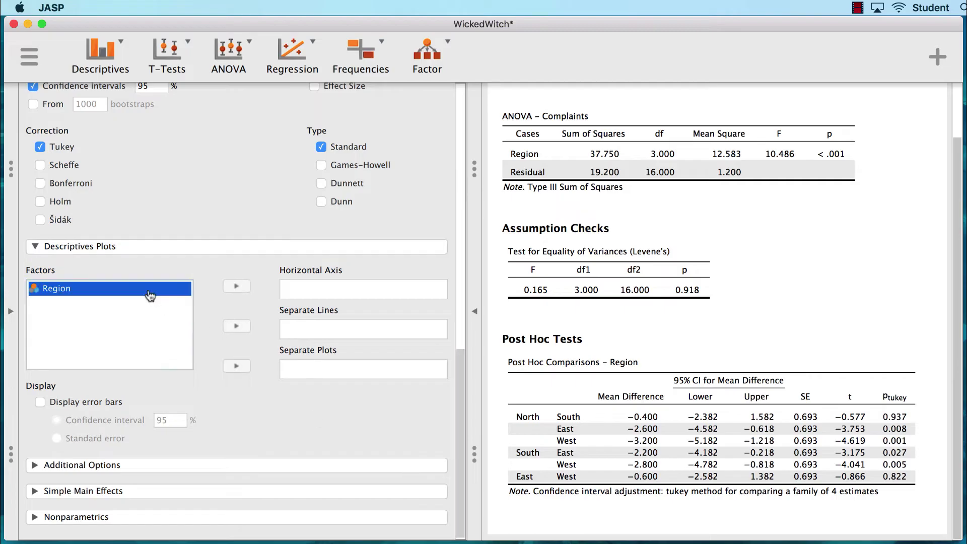
pyautogui.click(237, 286)
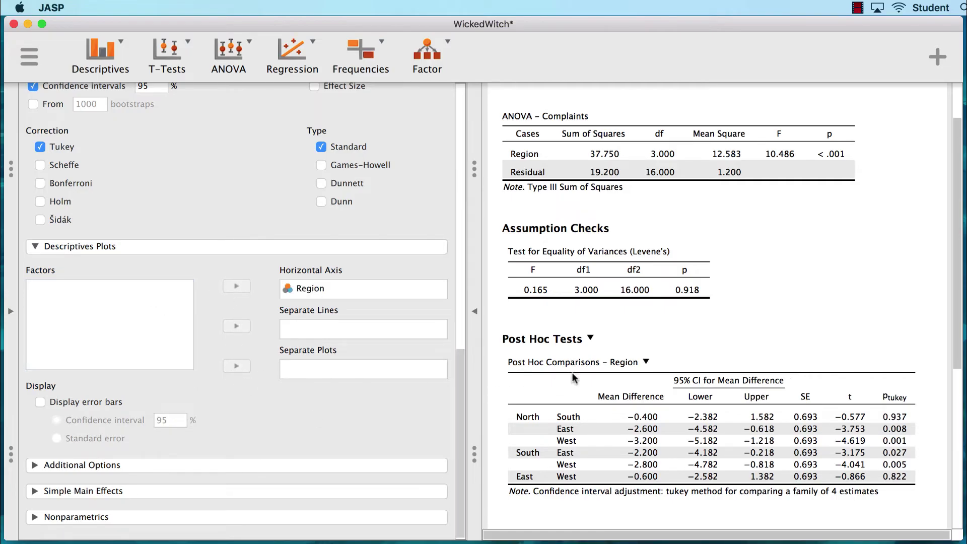
pyautogui.scroll(-10, 572, 378)
pyautogui.scroll(-1, 572, 378)
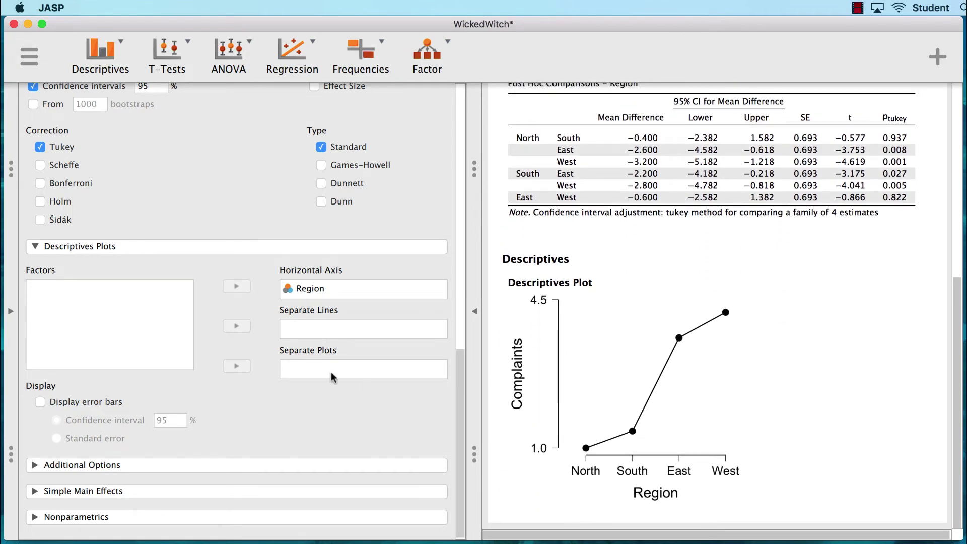
pyautogui.click(104, 403)
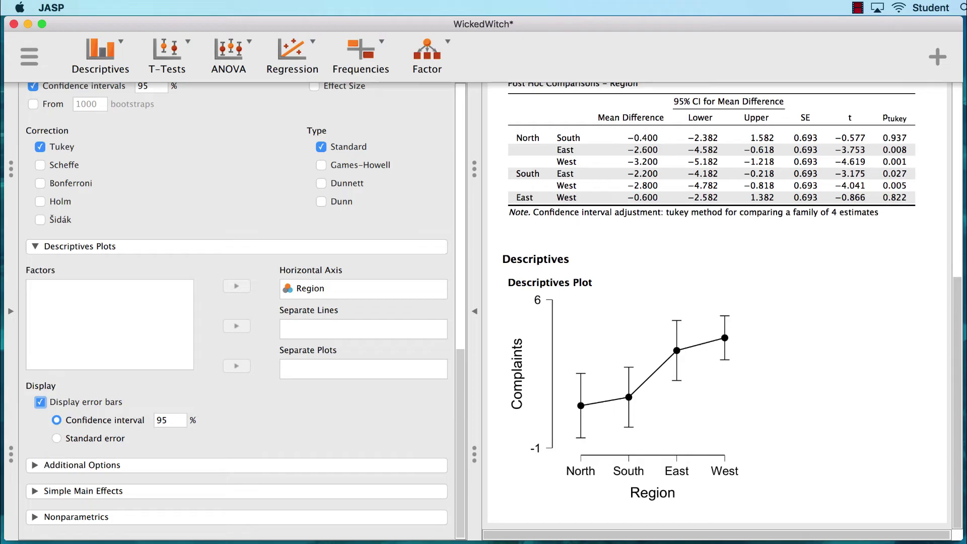
pyautogui.moveTo(747, 494); pyautogui.dragTo(837, 495)
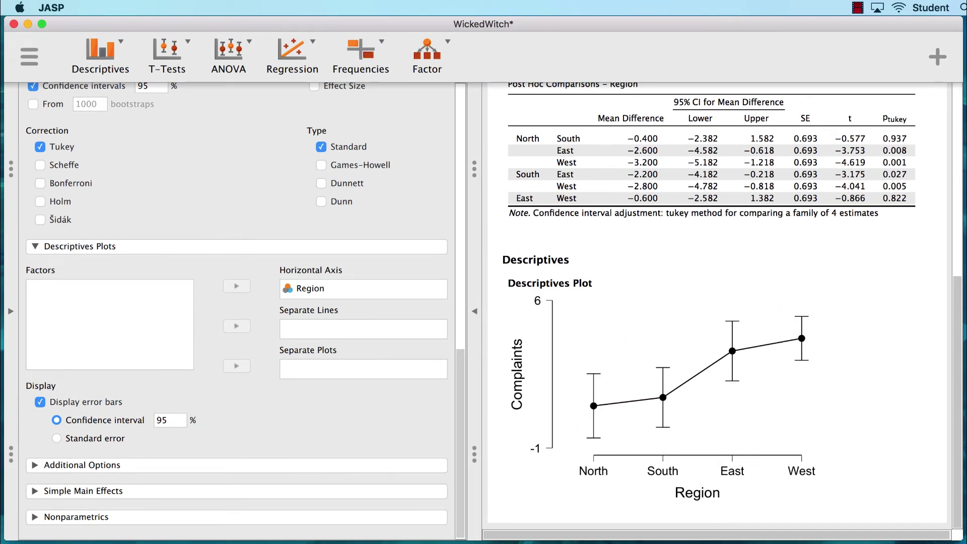
# Add descriptive statistics and the η² estimate of effect size to the ANOVA output.
pyautogui.click(36, 466)
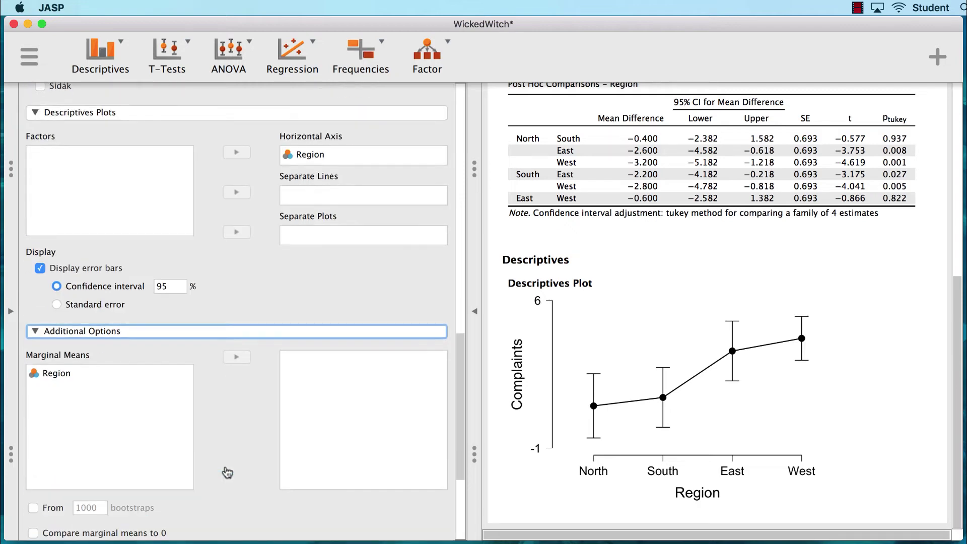
pyautogui.click(113, 236)
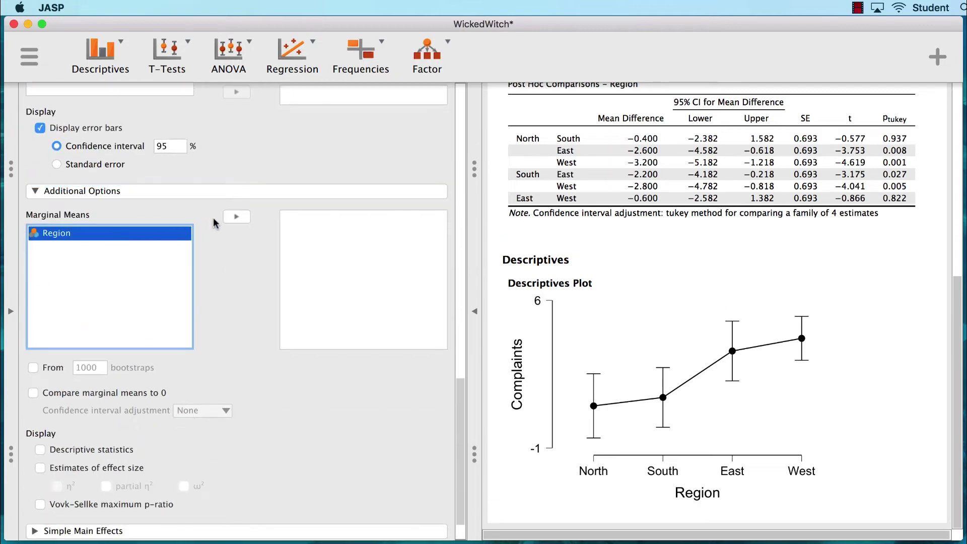
pyautogui.click(111, 449)
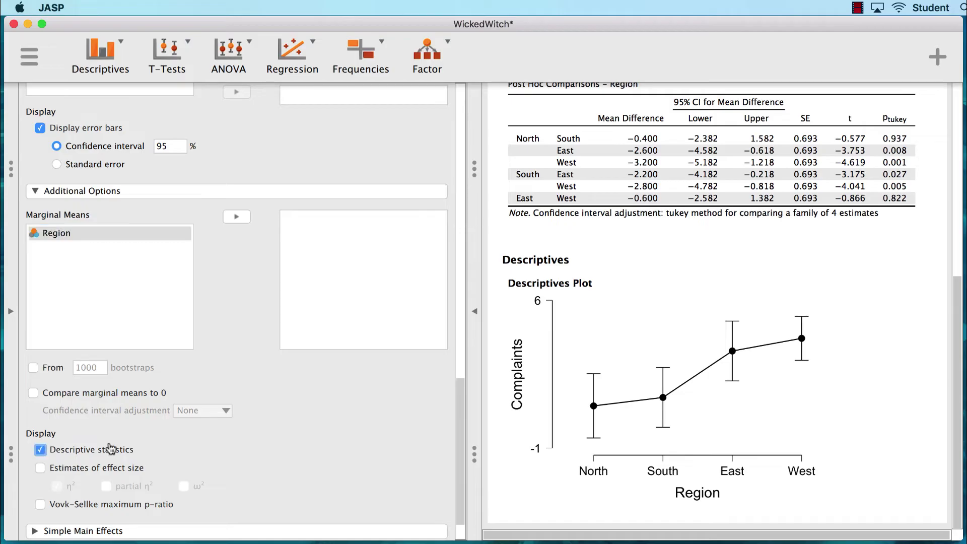
pyautogui.click(122, 468)
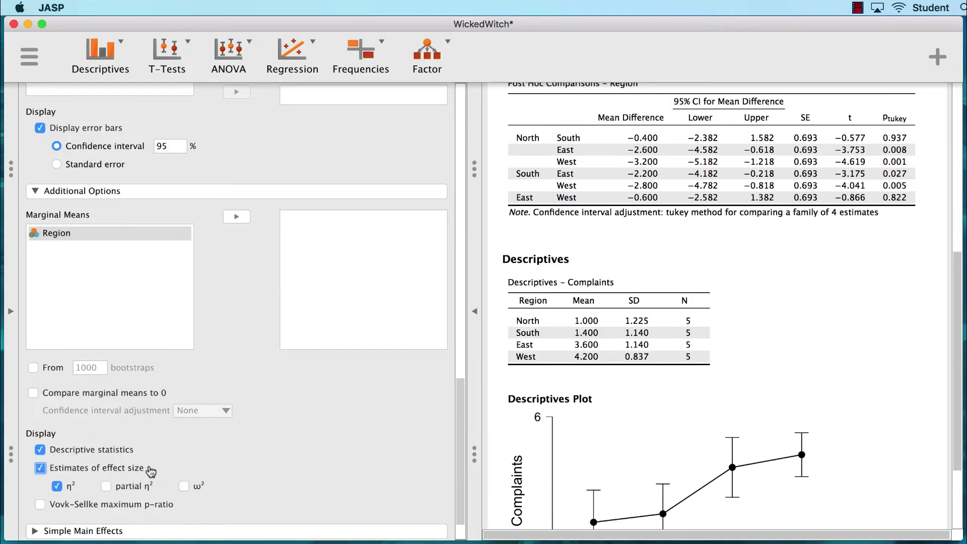
pyautogui.scroll(-2, 263, 449)
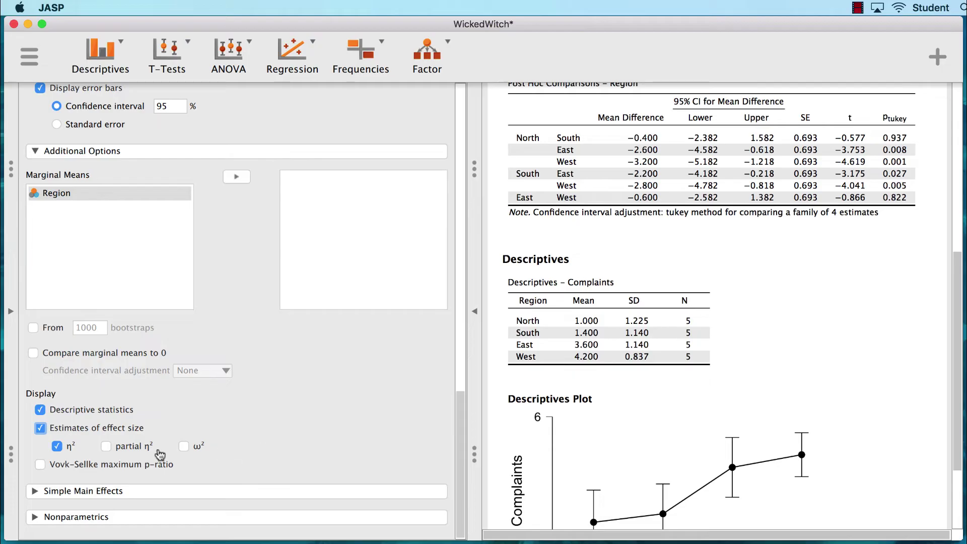
# Try partial η² and ω² as additional effect sizes in the ANOVA table, and remove both again.
pyautogui.click(106, 446)
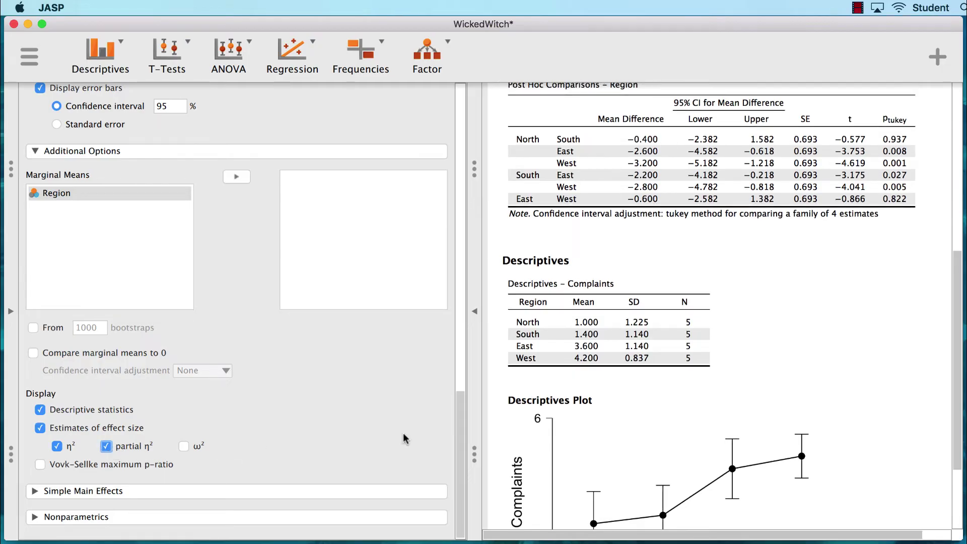
pyautogui.scroll(-5, 653, 388)
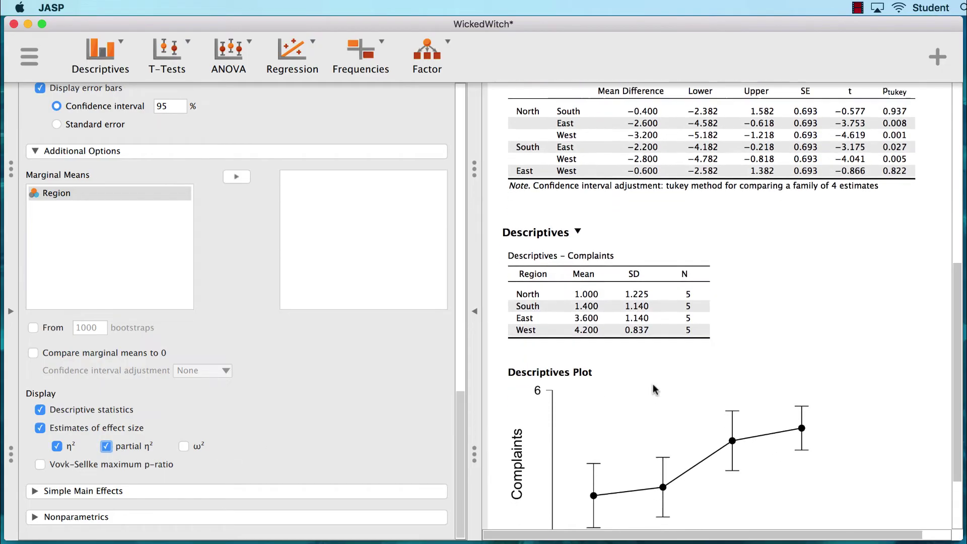
pyautogui.scroll(10, 653, 383)
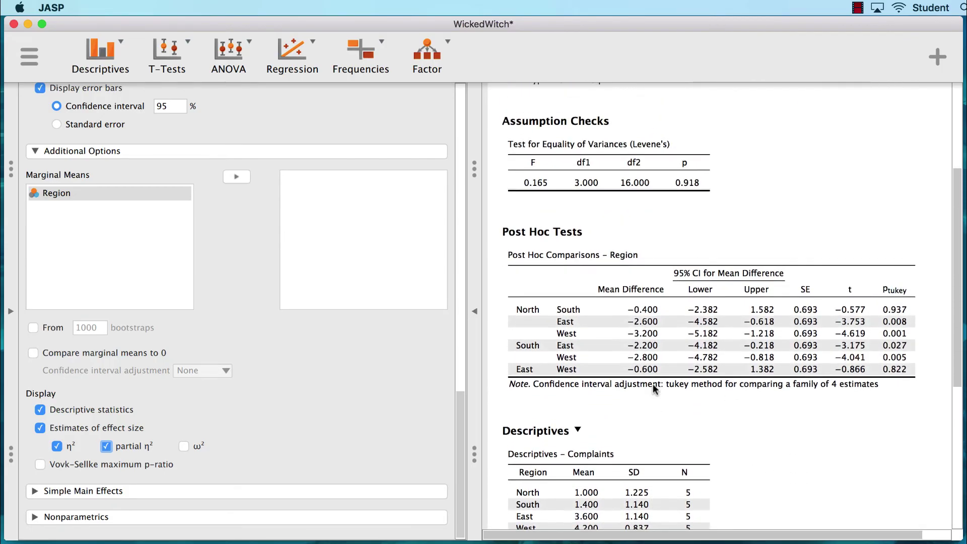
pyautogui.hscroll(1, 653, 384)
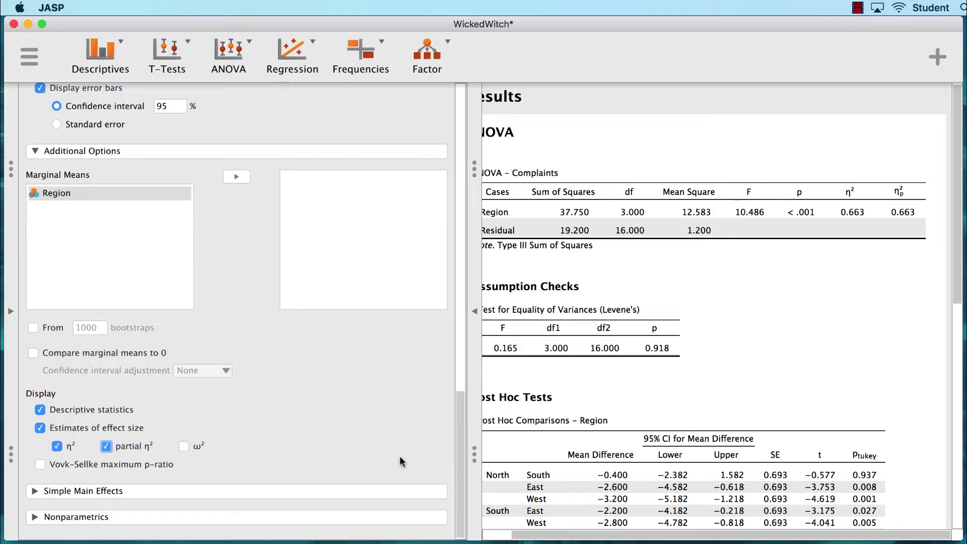
pyautogui.click(184, 447)
pyautogui.hscroll(2, 751, 334)
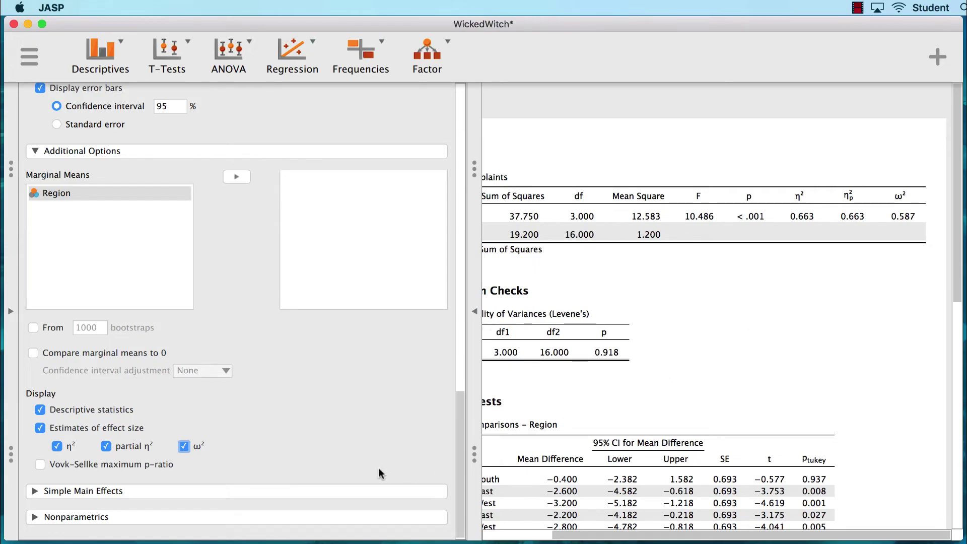
pyautogui.click(185, 446)
pyautogui.click(106, 446)
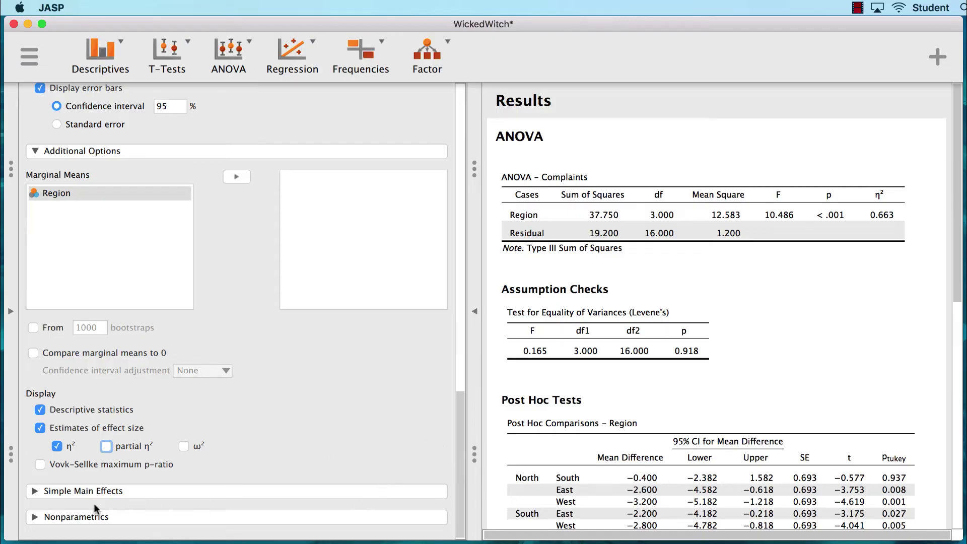
# Try a nonparametric Kruskal-Wallis test with Region as the factor, and remove Region from it again.
pyautogui.click(34, 517)
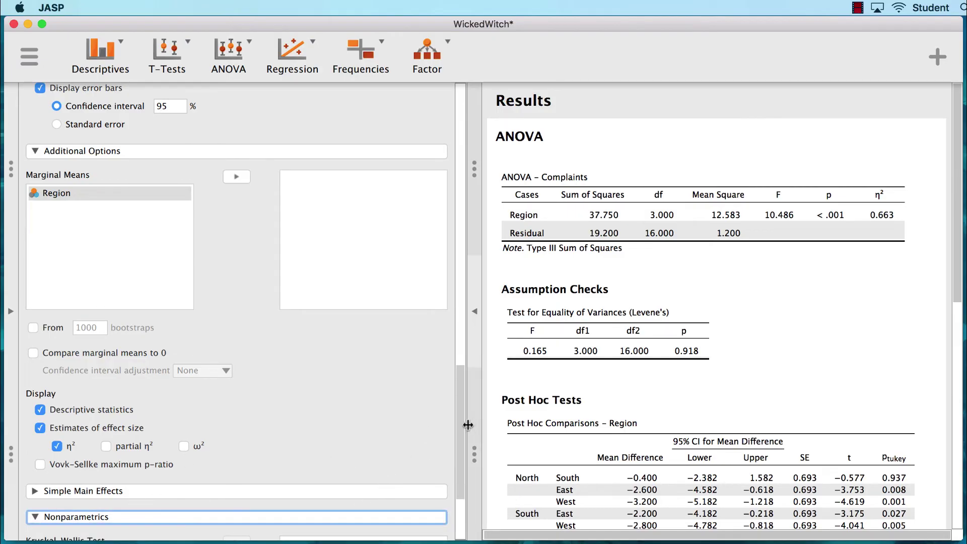
pyautogui.moveTo(460, 428); pyautogui.dragTo(458, 516)
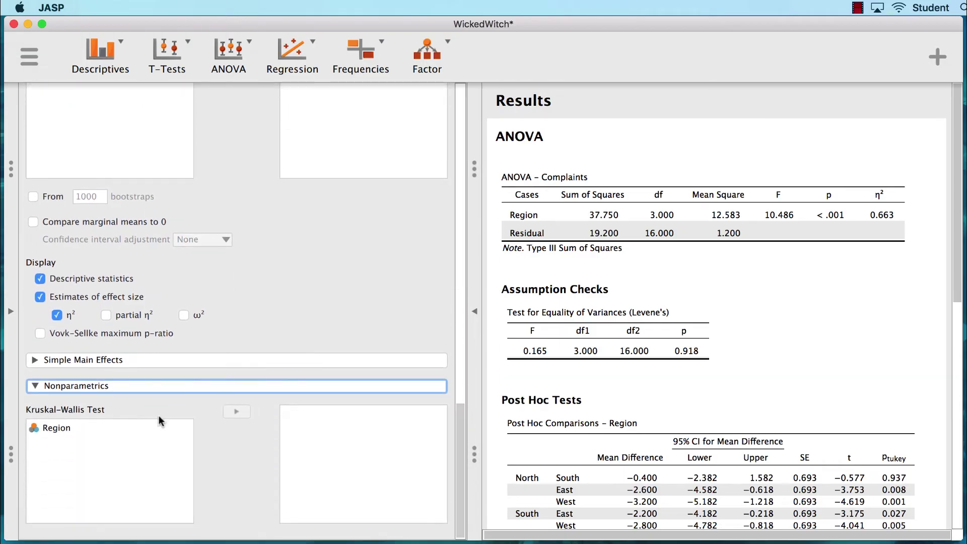
pyautogui.click(76, 430)
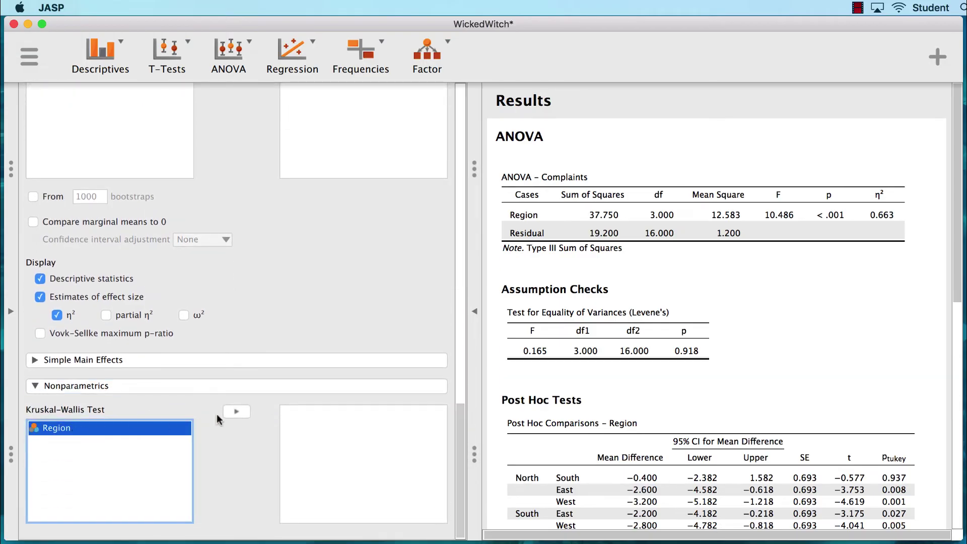
pyautogui.click(236, 412)
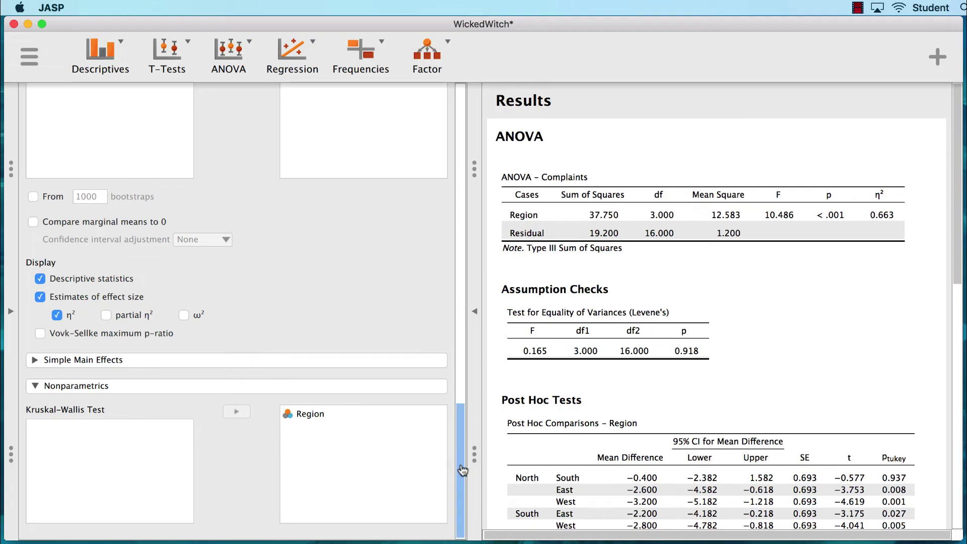
pyautogui.scroll(2, 460, 521)
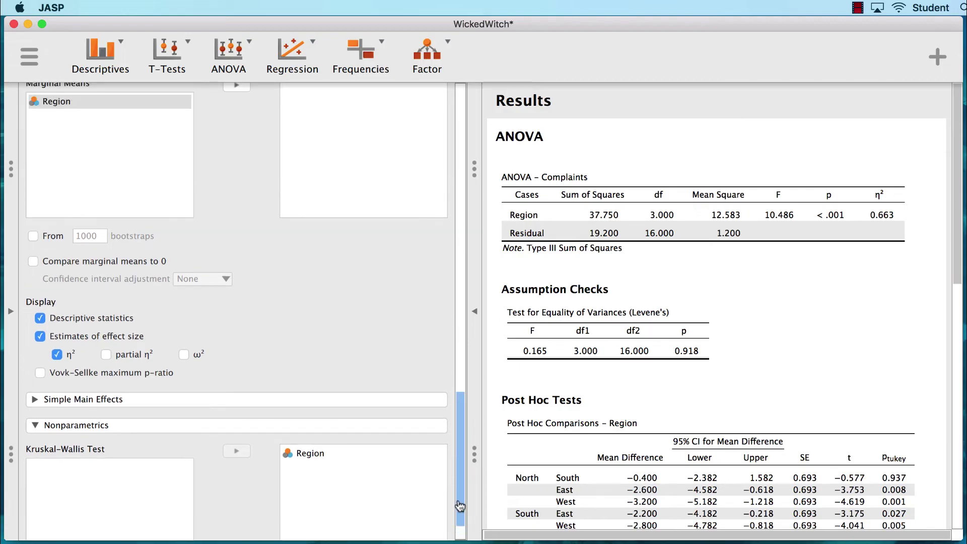
pyautogui.scroll(-2, 460, 522)
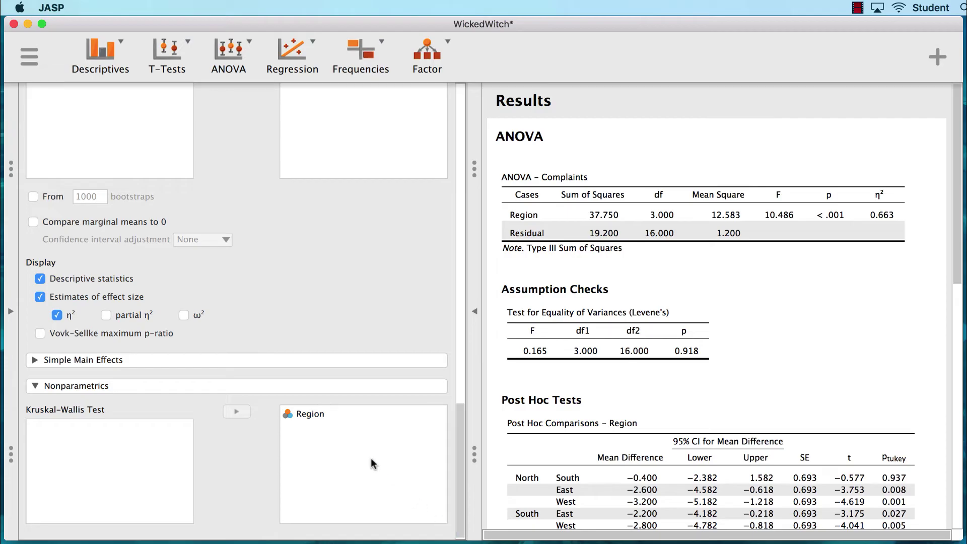
pyautogui.click(337, 420)
pyautogui.click(234, 413)
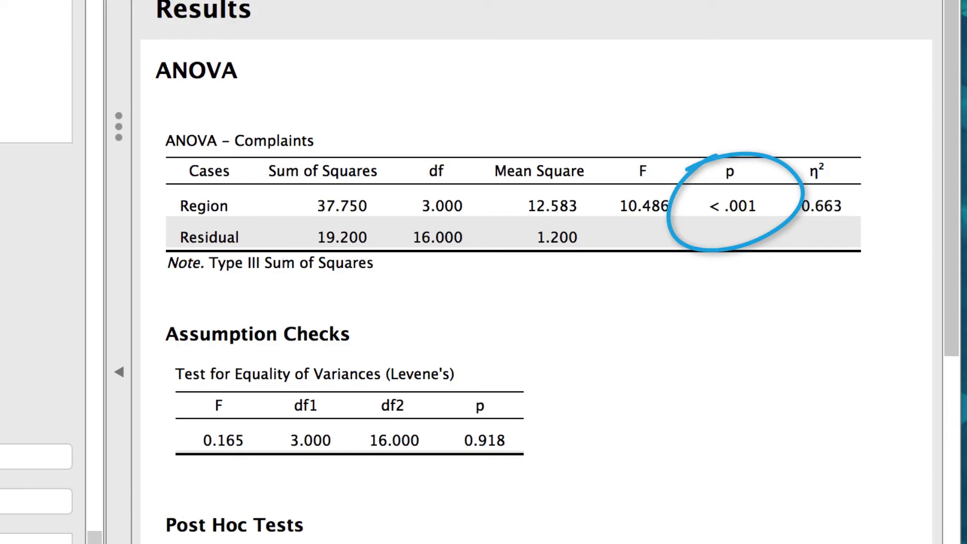
# Review the post hoc comparisons, the descriptives table and the descriptives plot in the results.
pyautogui.scroll(-10, 786, 539)
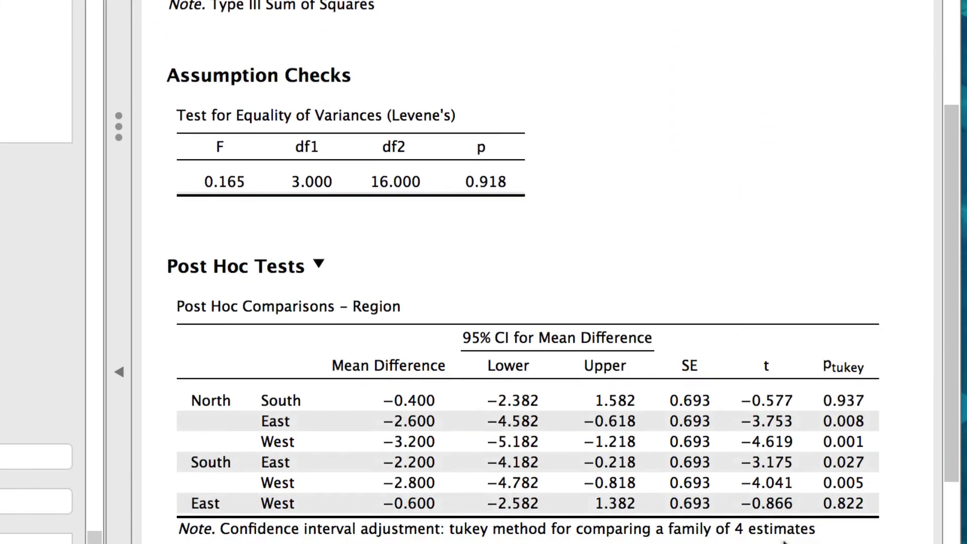
pyautogui.scroll(-6, 786, 536)
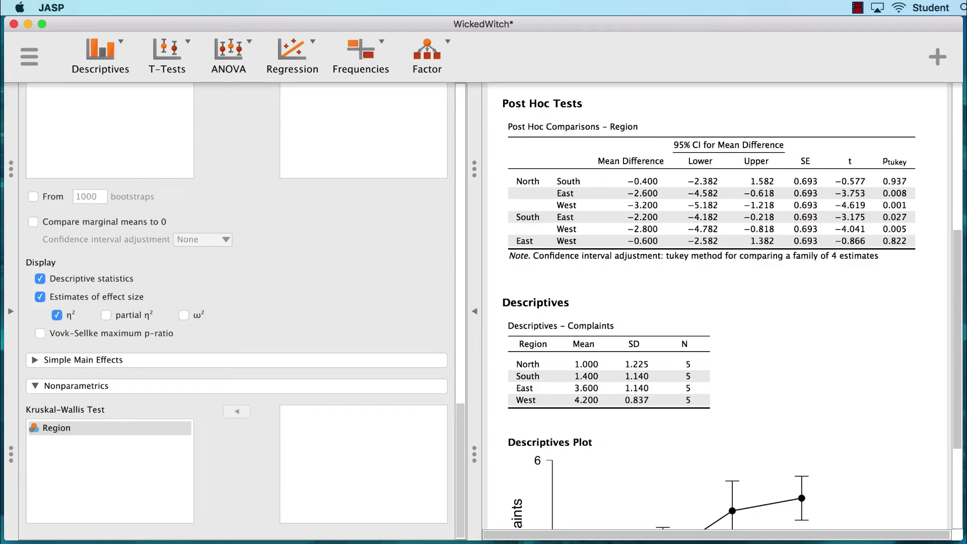
pyautogui.scroll(-5, 888, 497)
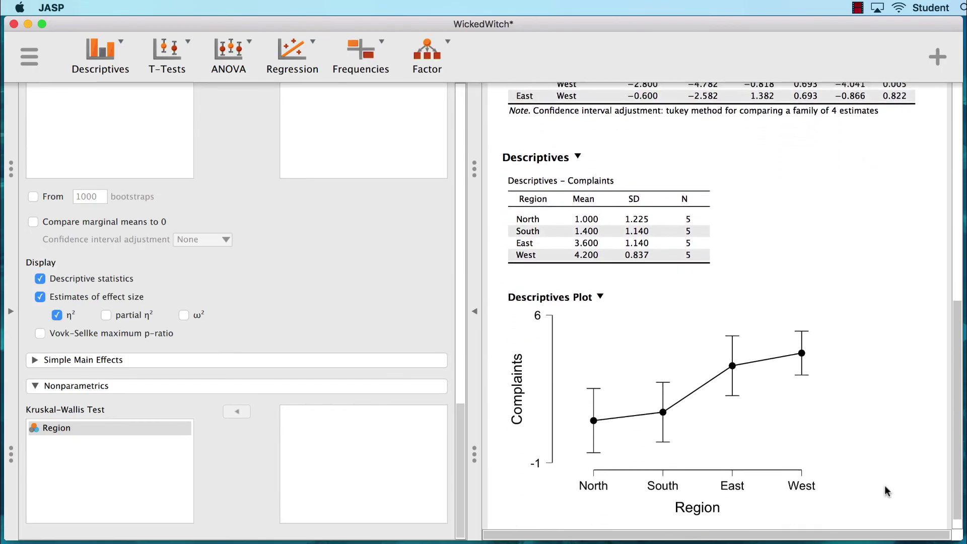